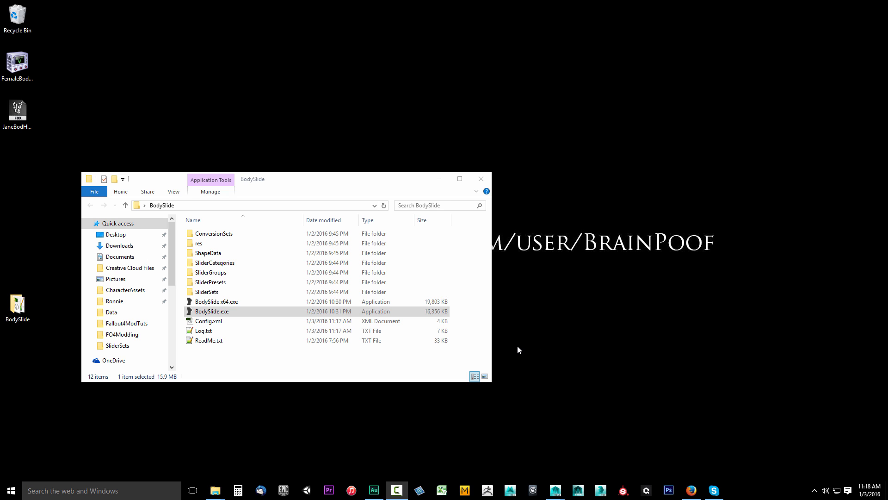
Step: Launch BodySlide.exe, open Outfit Studio from it, and minimize the BodySlide window so only Outfit Studio stays in front
click(215, 314)
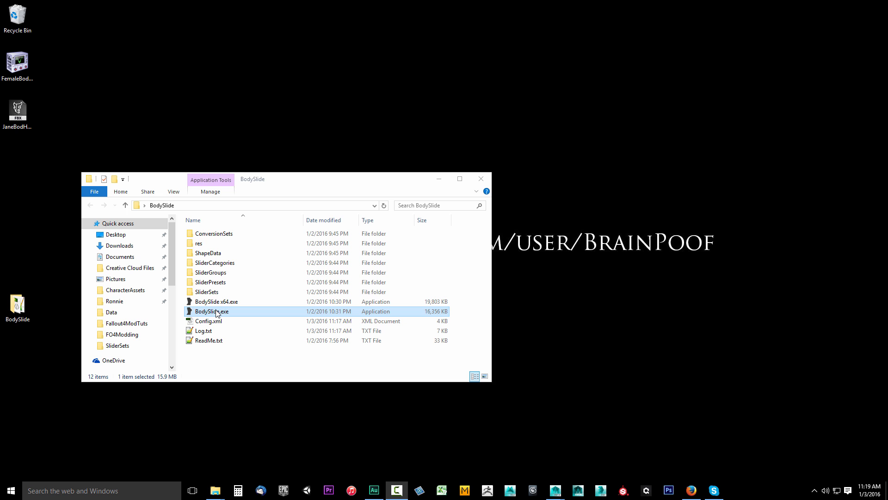
double_click(216, 311)
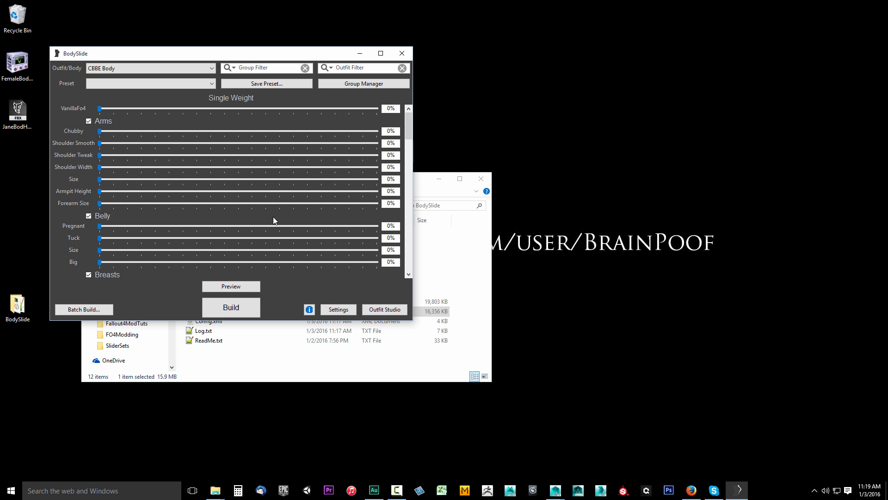
click(377, 312)
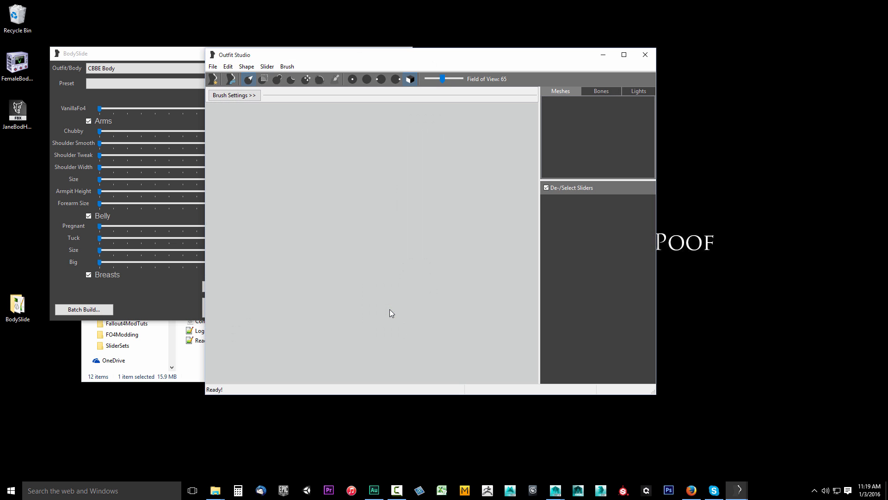
click(202, 59)
click(360, 53)
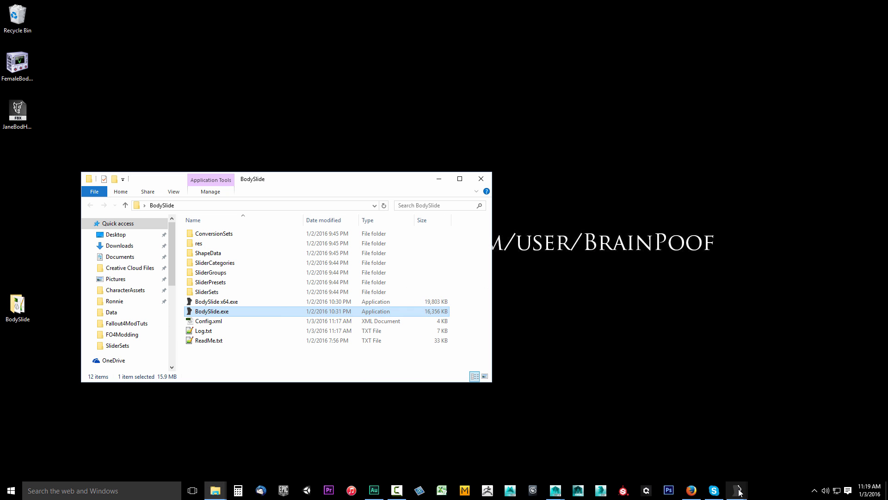
mouse_move(739, 490)
click(757, 442)
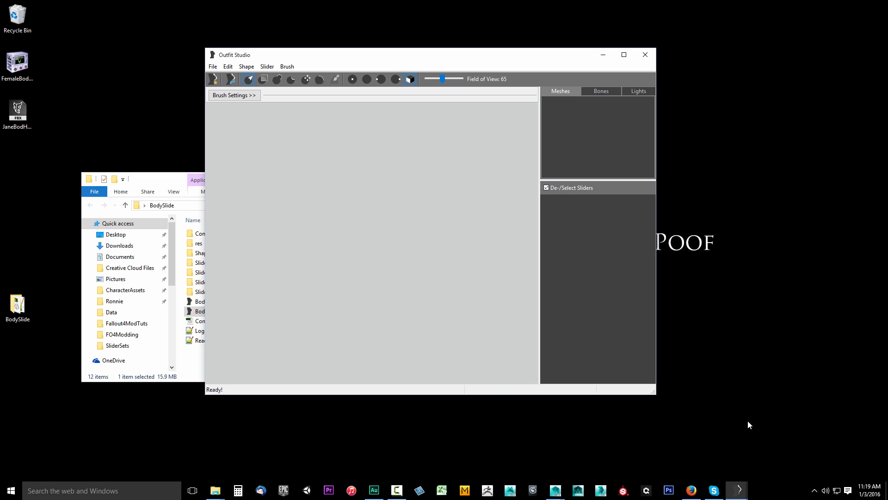
Step: Start a new project that takes its reference from a file, and open the file browser for it
click(212, 66)
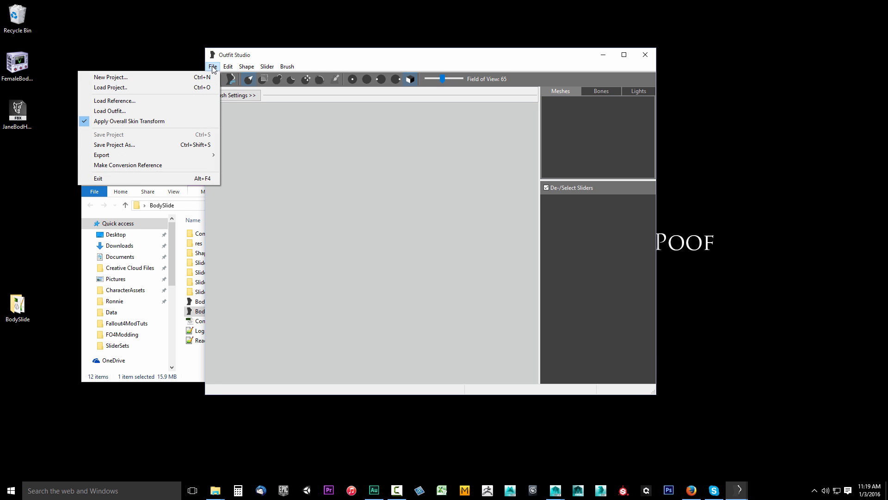
click(211, 77)
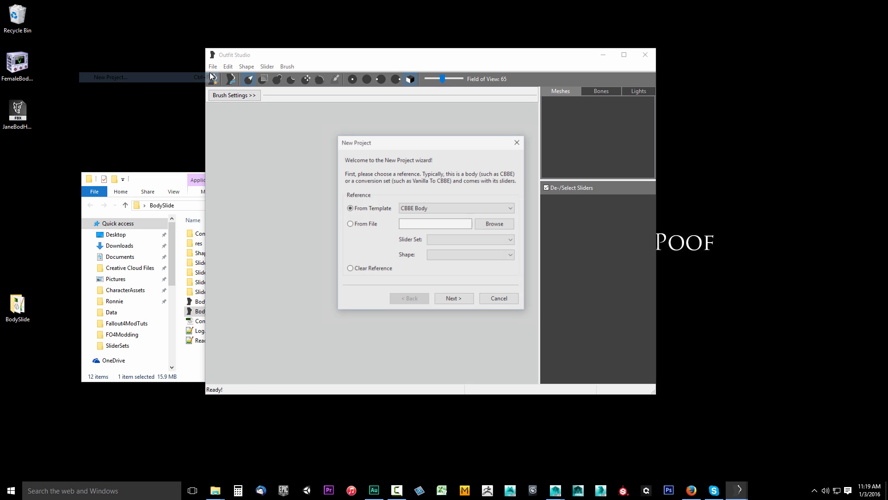
click(361, 227)
click(490, 225)
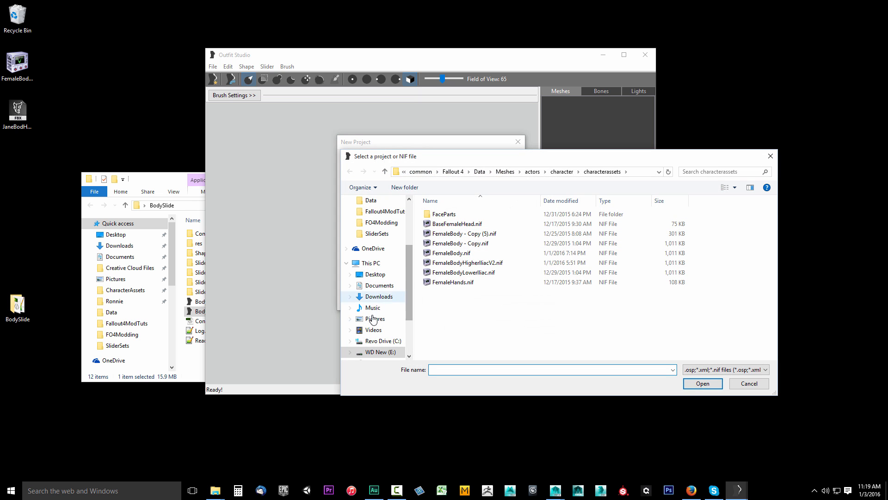
Step: Browse to the Fallout4ModTuts\Meshes\Actors\Character\CharacterAssets folder on the Back Ups (G:) drive
scroll(382, 333, down, 2)
click(381, 330)
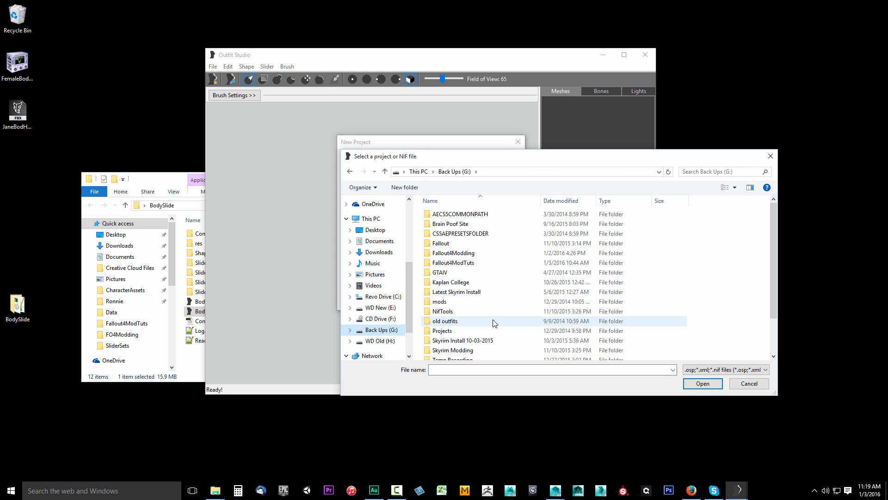
scroll(474, 268, down, 2)
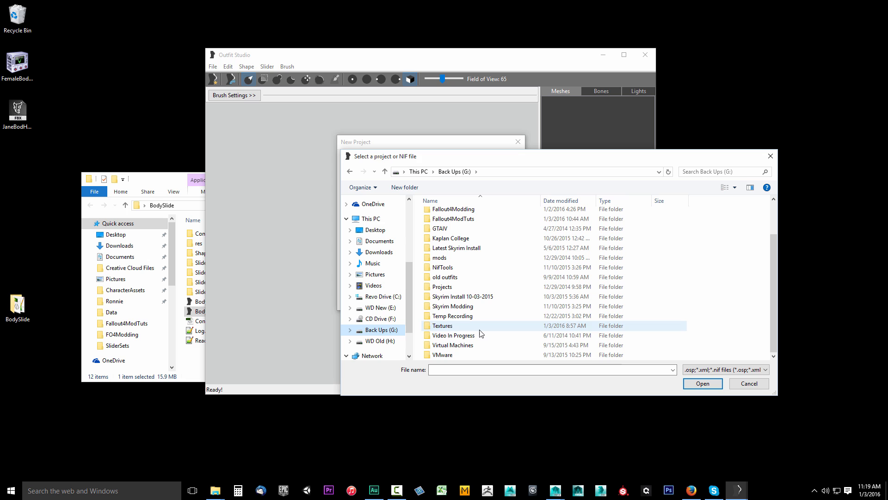
double_click(461, 219)
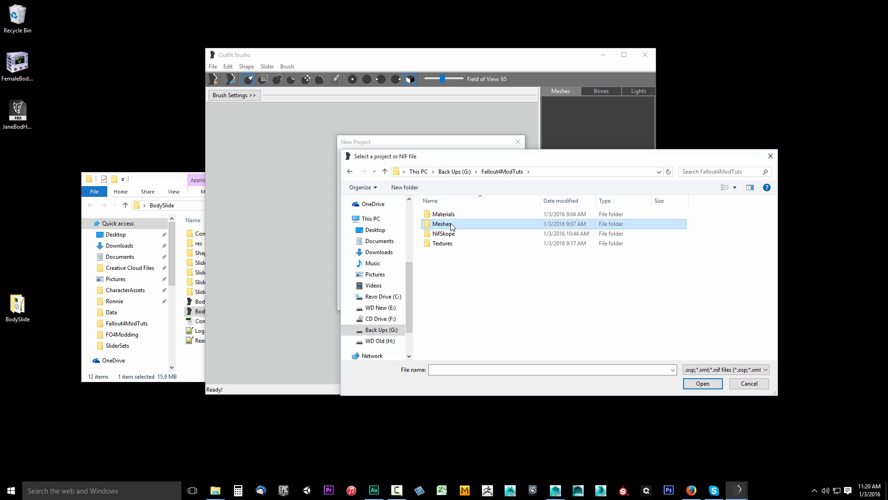
double_click(452, 224)
double_click(443, 214)
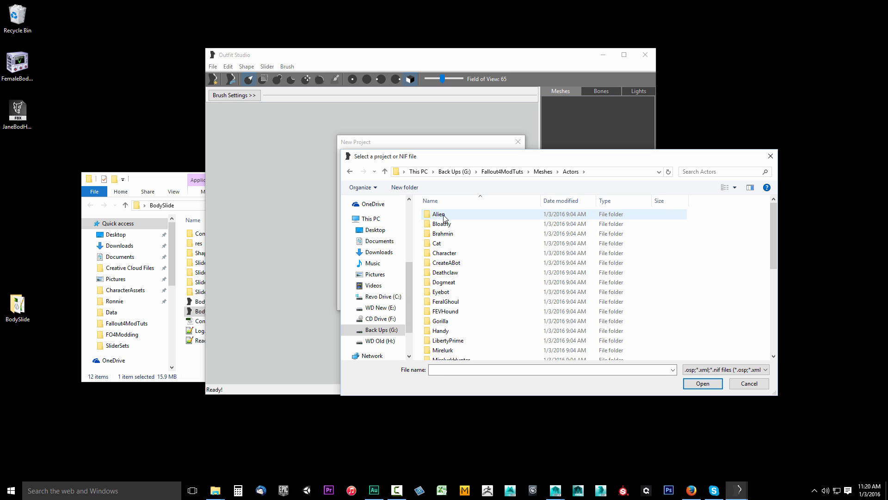
double_click(444, 253)
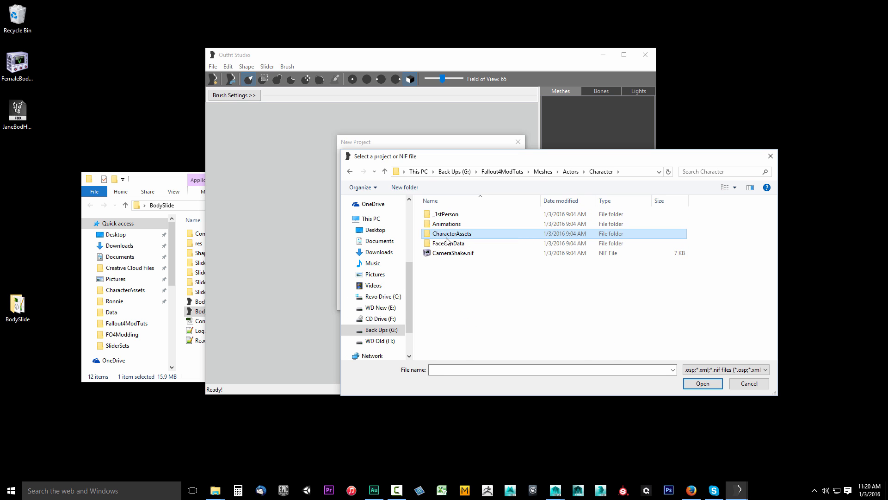
double_click(447, 236)
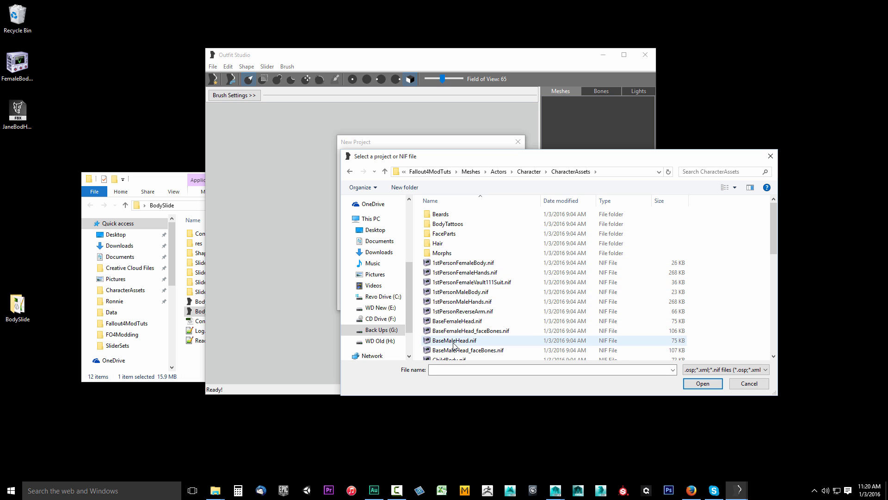
Step: Choose FemaleBody.nif as the reference and finish the new project with the default name, Clear Outfit and automatic texture search
scroll(454, 344, down, 2)
scroll(454, 345, down, 5)
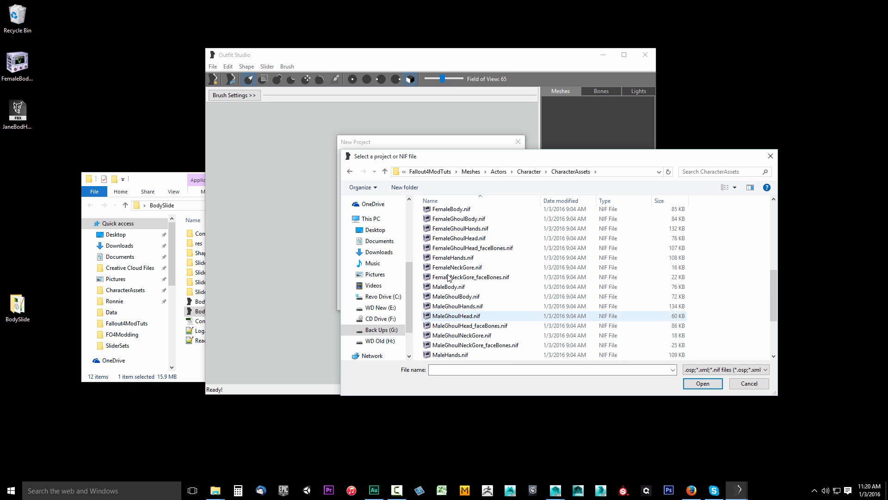
click(451, 210)
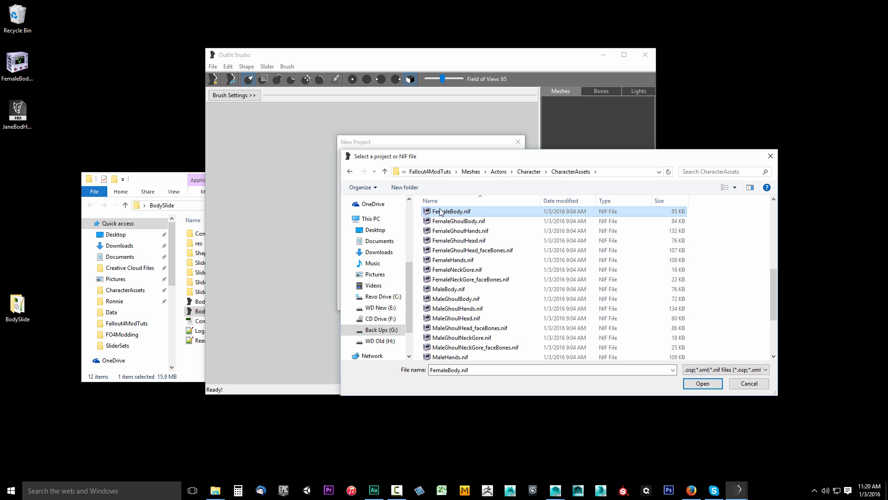
click(702, 384)
click(455, 299)
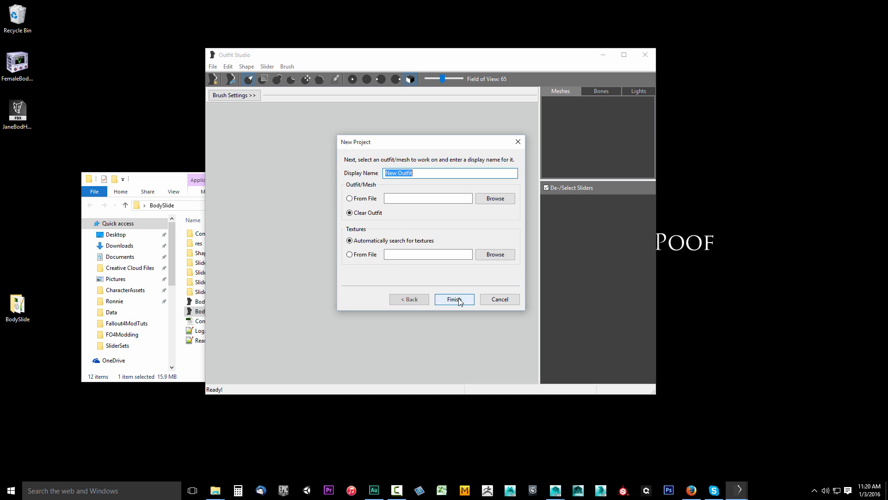
click(456, 300)
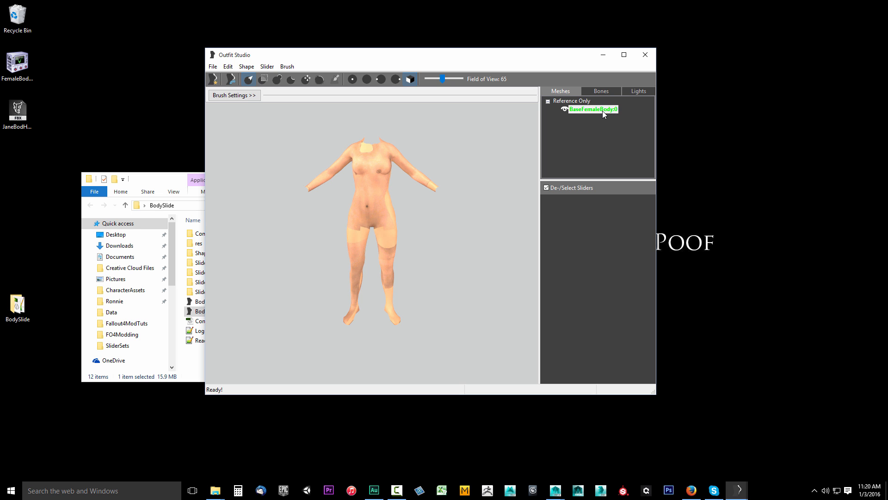
Step: Rename the reference body shape as BaseFemaleBody
right_click(604, 112)
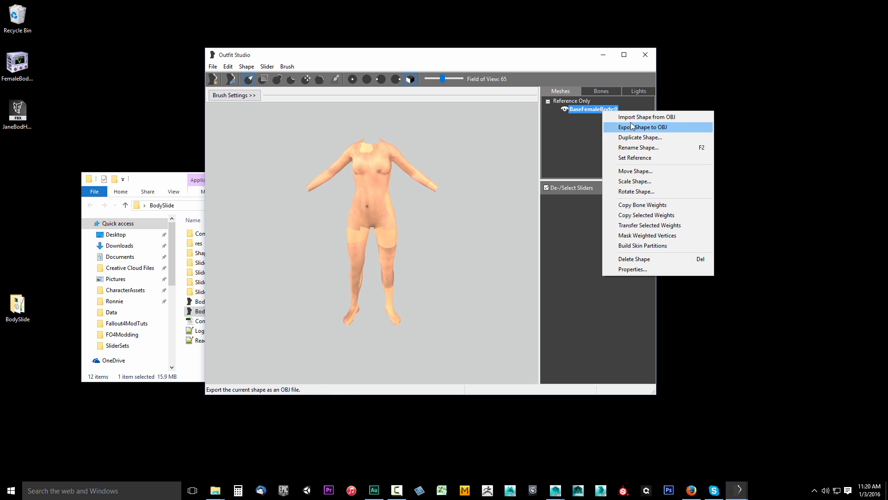
click(633, 148)
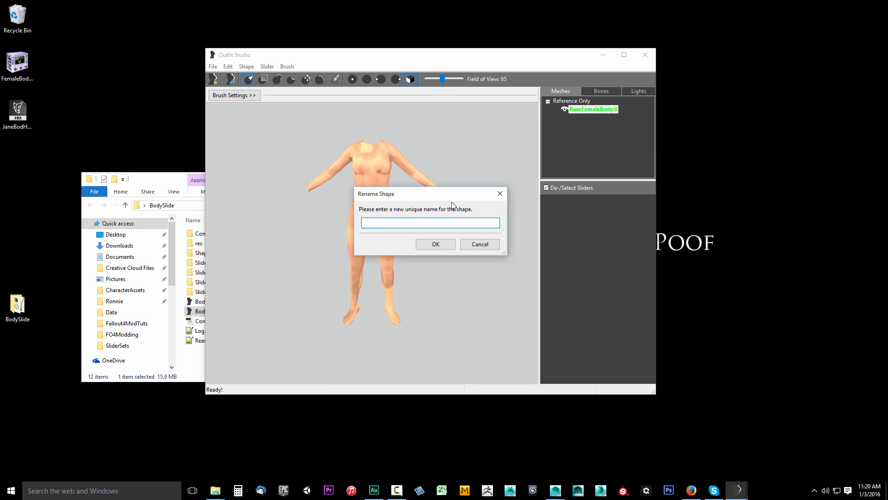
text(BaseFemaleBody)
click(435, 244)
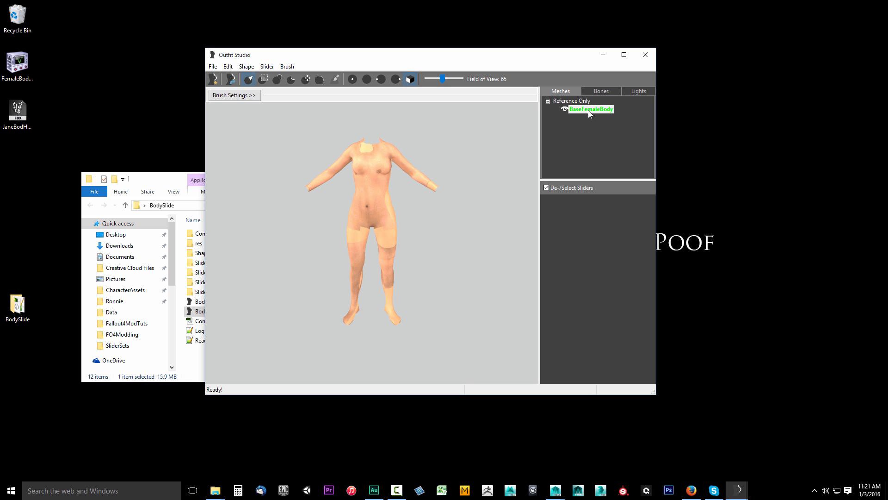
Step: Export the BaseFemaleBody shape to FBX, saving it on the Desktop as BaseFemaleBody.fbx
click(247, 67)
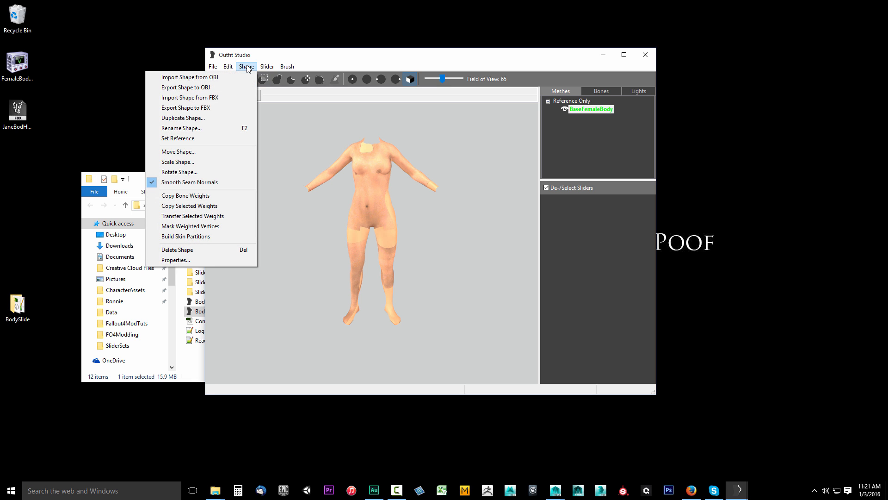
click(203, 114)
scroll(253, 150, up, 2)
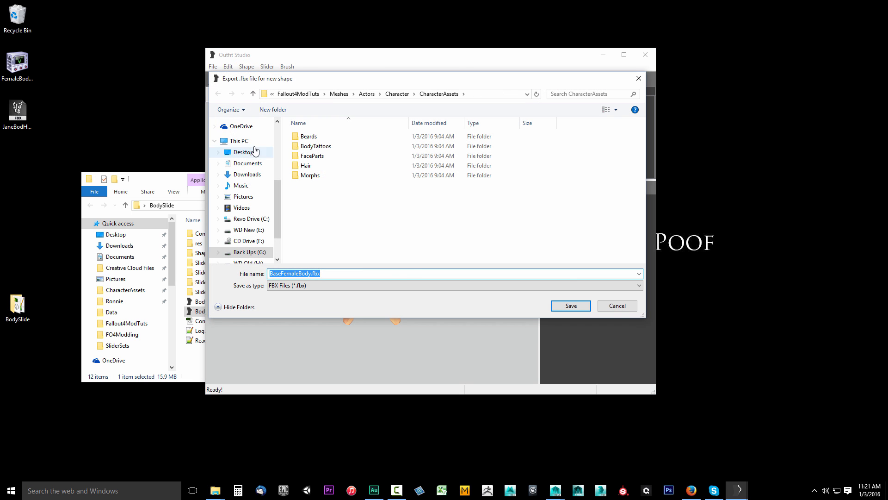
scroll(243, 136, down, 2)
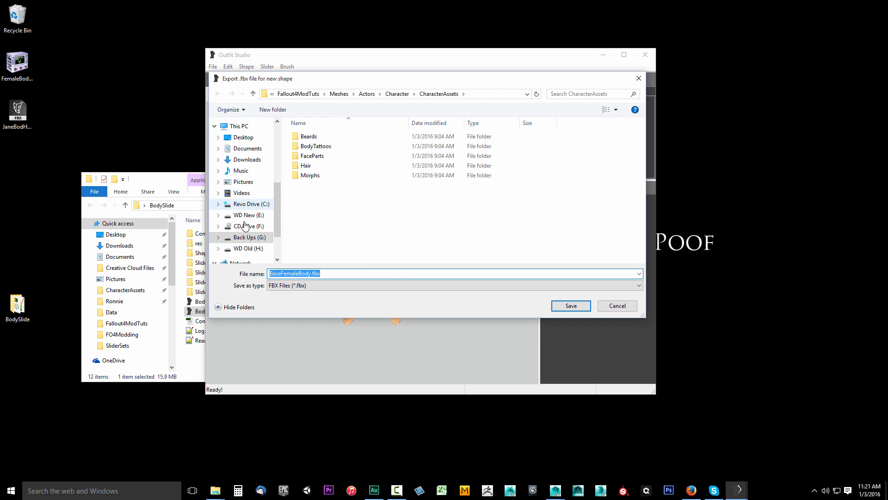
click(241, 137)
click(330, 273)
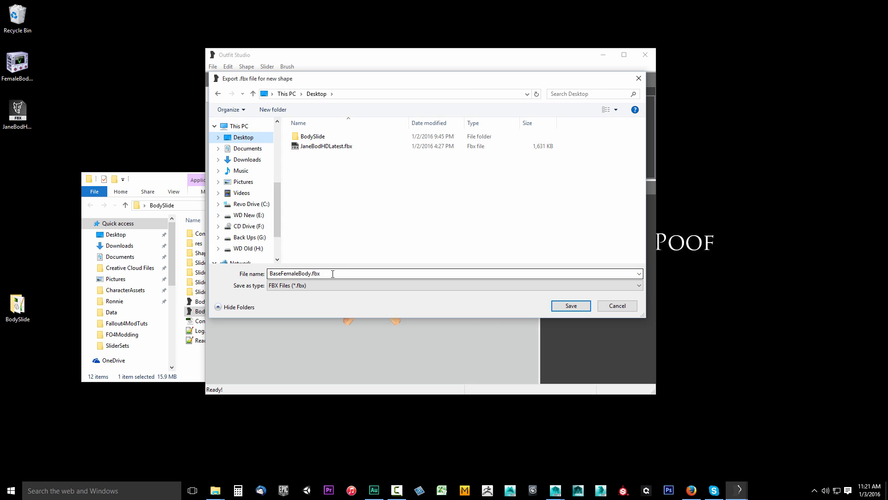
click(583, 308)
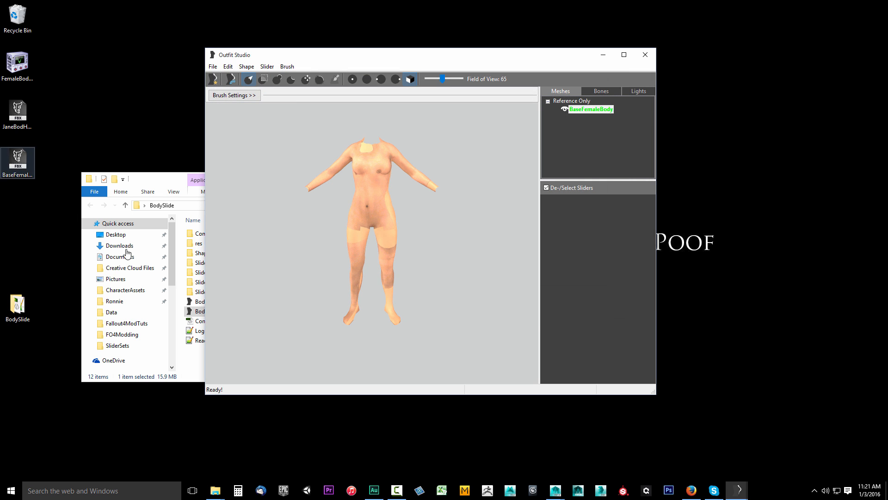
Step: Switch to Maya and import BaseFemaleBody.fbx from the Desktop with the existing FBX options
click(578, 490)
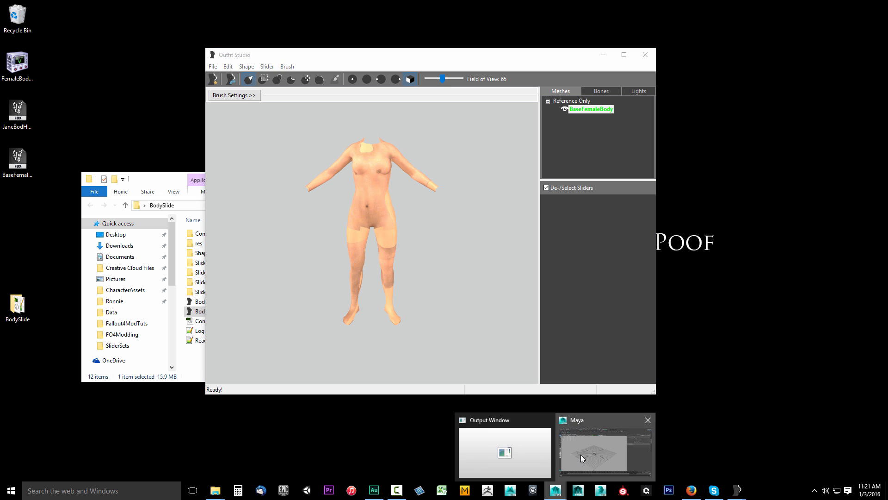
click(581, 454)
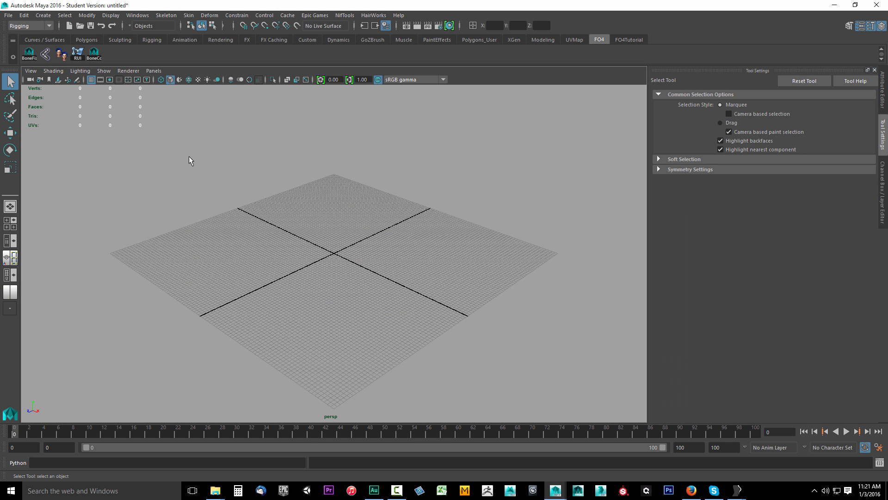
click(9, 15)
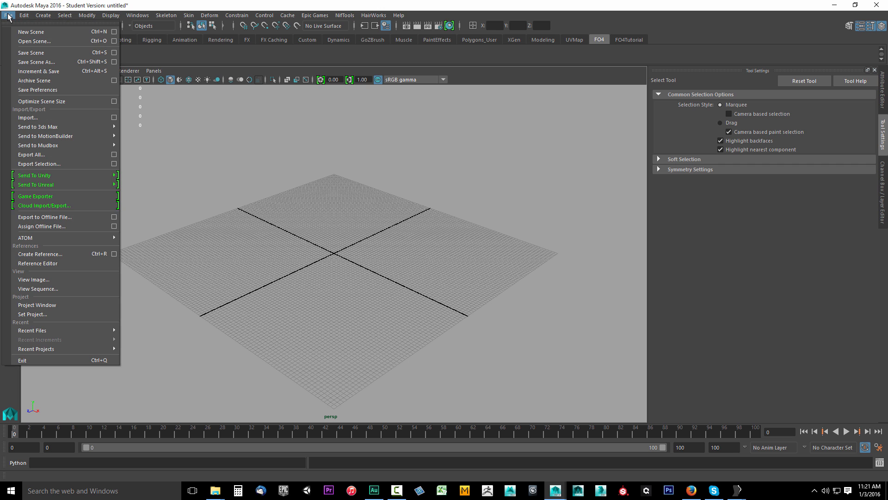
click(27, 118)
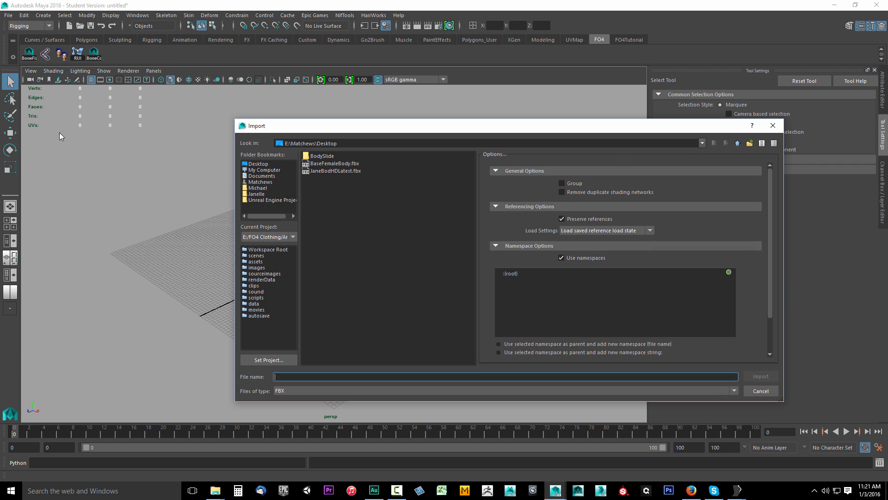
click(251, 164)
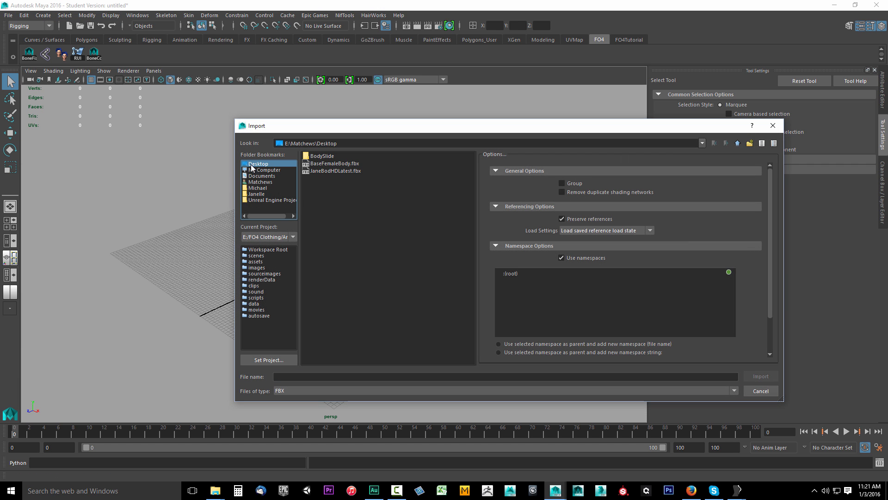
click(326, 164)
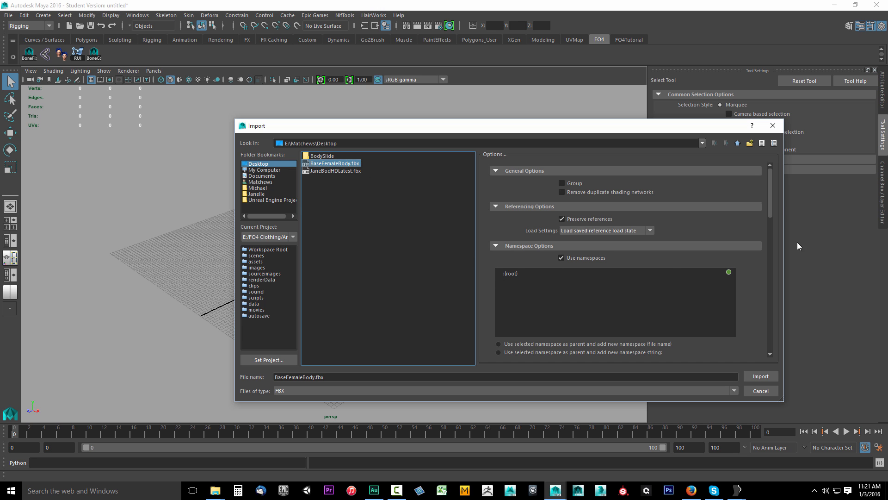
drag(769, 185, 775, 321)
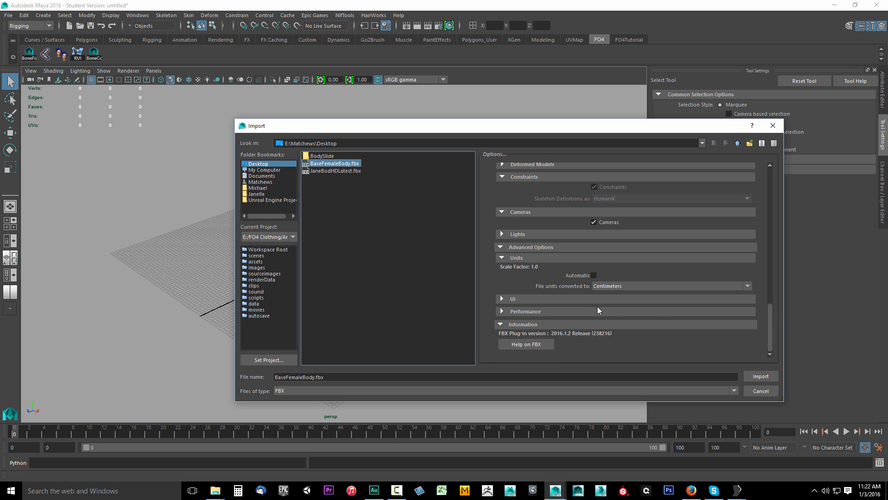
click(770, 379)
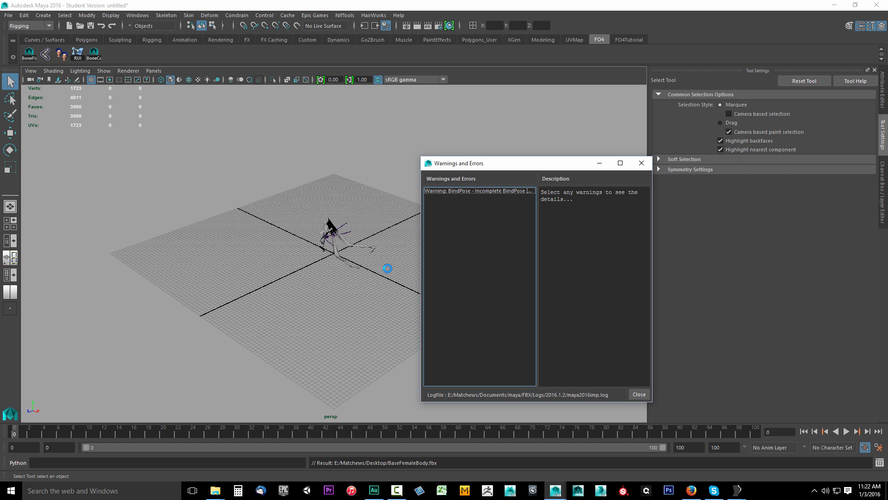
drag(496, 162, 403, 132)
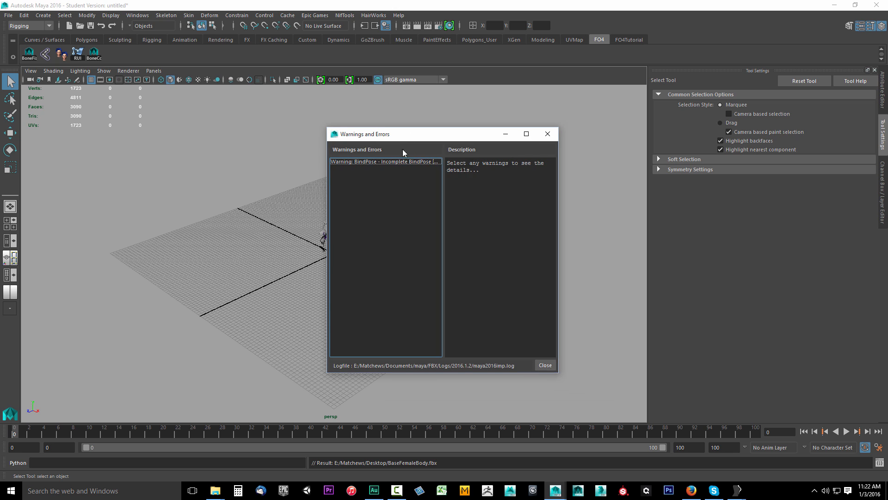
Step: Read the BindPose import warning's details, dismiss the warnings window and examine the imported body mesh up close
click(367, 162)
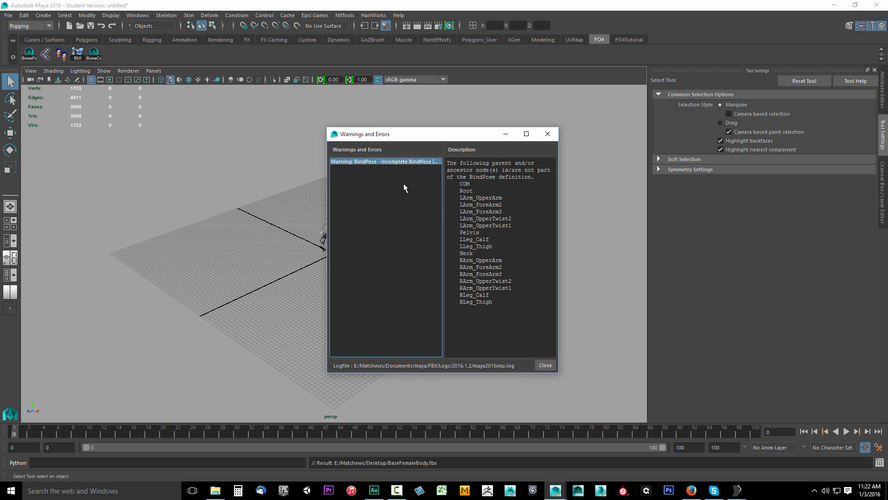
click(545, 365)
scroll(359, 245, up, 5)
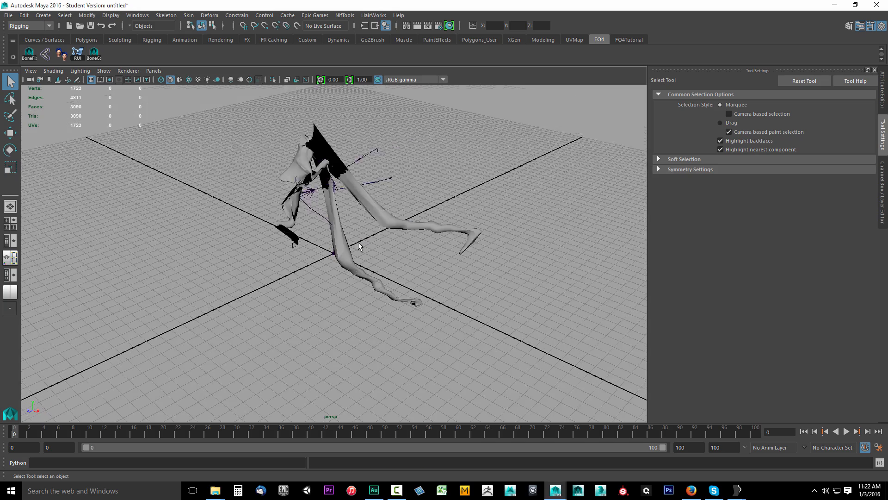
scroll(359, 244, down, 4)
scroll(360, 246, up, 5)
scroll(363, 249, down, 3)
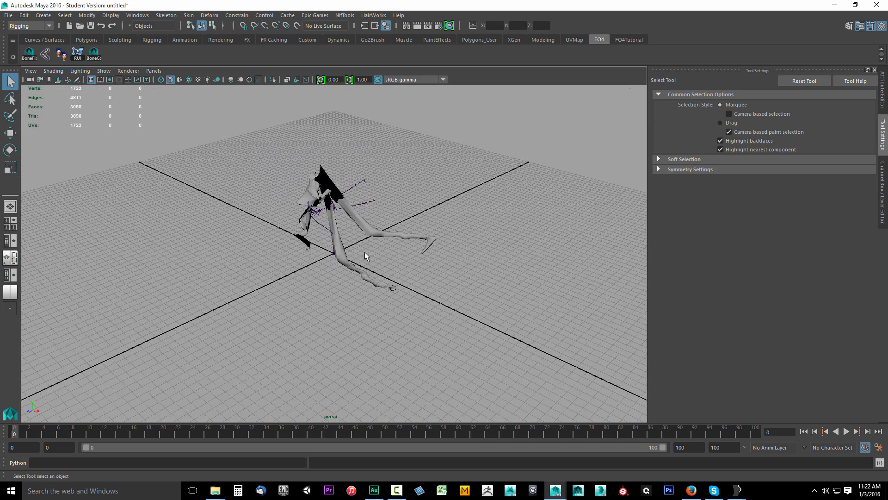
scroll(365, 256, up, 2)
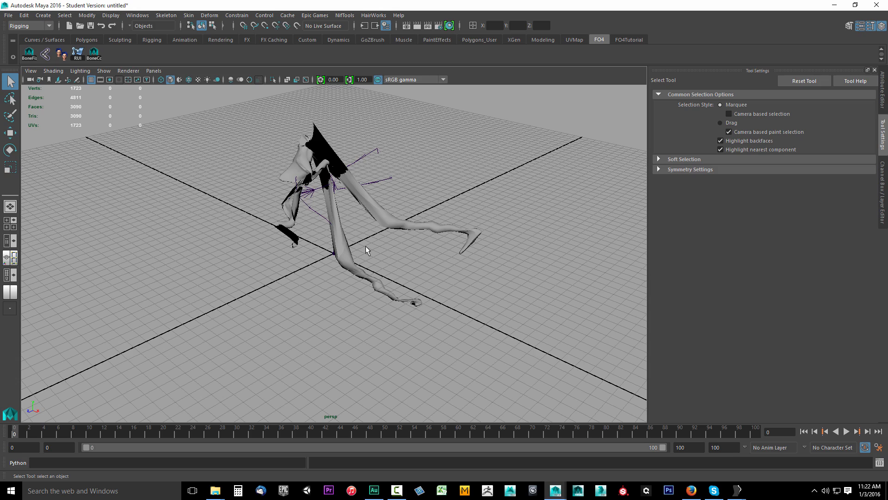
alt+middle_drag(366, 249, 371, 292)
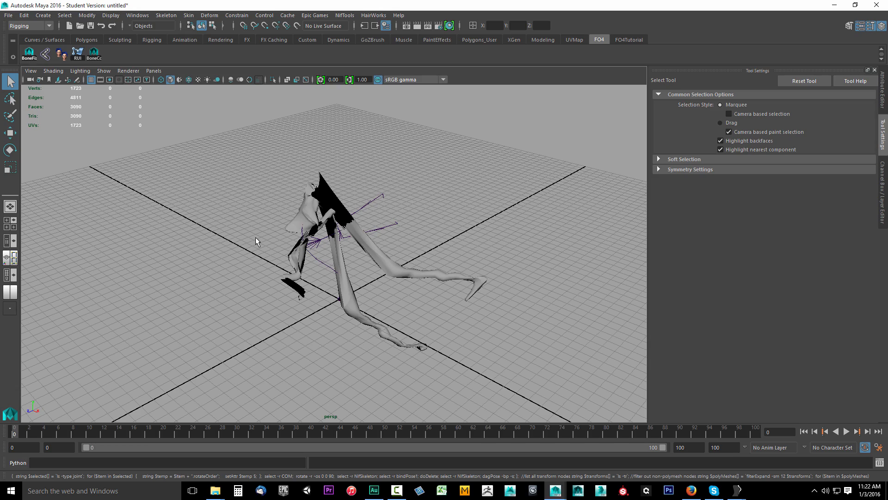
Step: Run the FO4 bone-fix script on the imported skeleton and check the body mesh from several angles
alt+drag(472, 249, 279, 243)
scroll(313, 243, up, 5)
alt+middle_drag(313, 244, 370, 292)
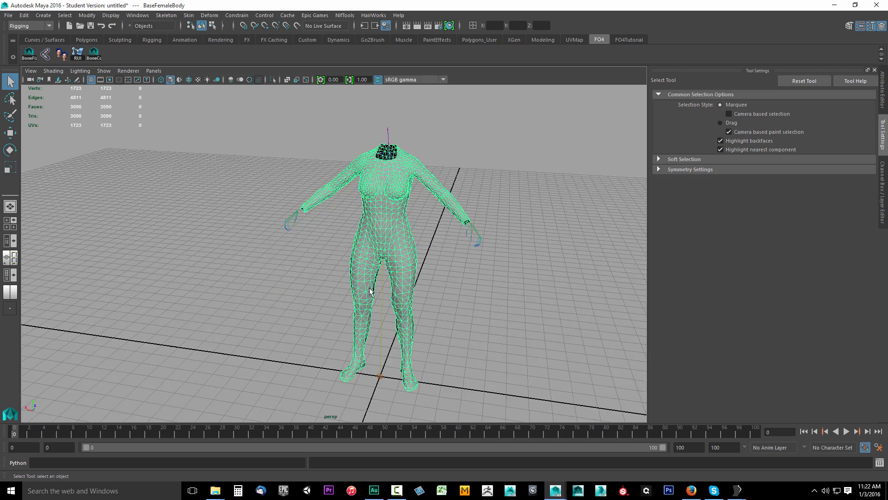
alt+drag(418, 264, 432, 287)
alt+middle_drag(432, 287, 402, 260)
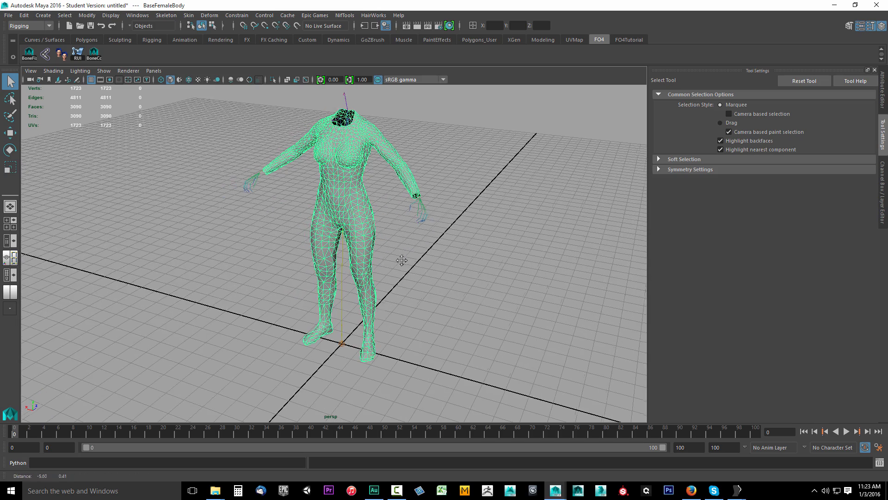
alt+drag(397, 230, 405, 254)
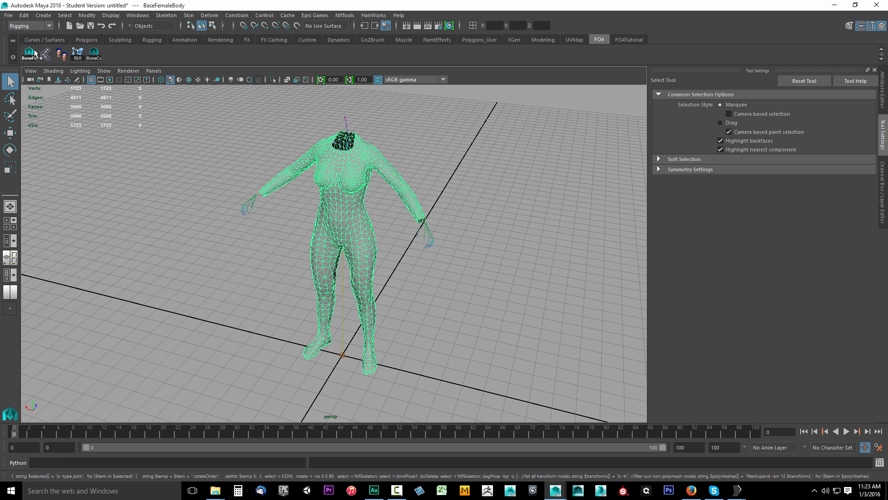
Step: Open the Outliner and select the BaseFemaleBody mesh together with the NifSkeleton hierarchy
click(255, 213)
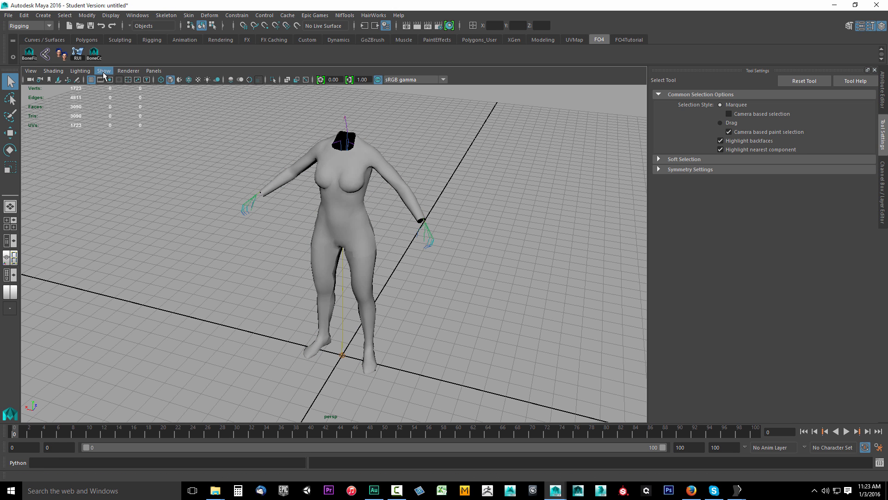
click(133, 16)
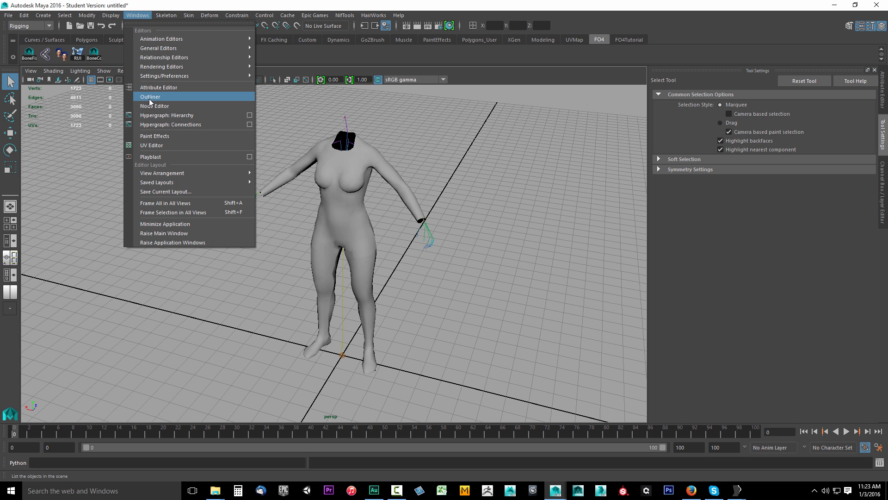
click(148, 99)
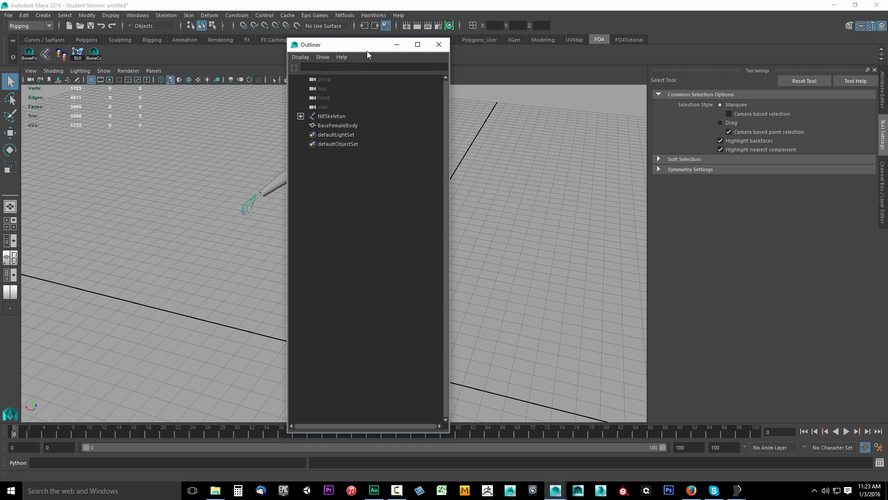
drag(326, 44, 91, 51)
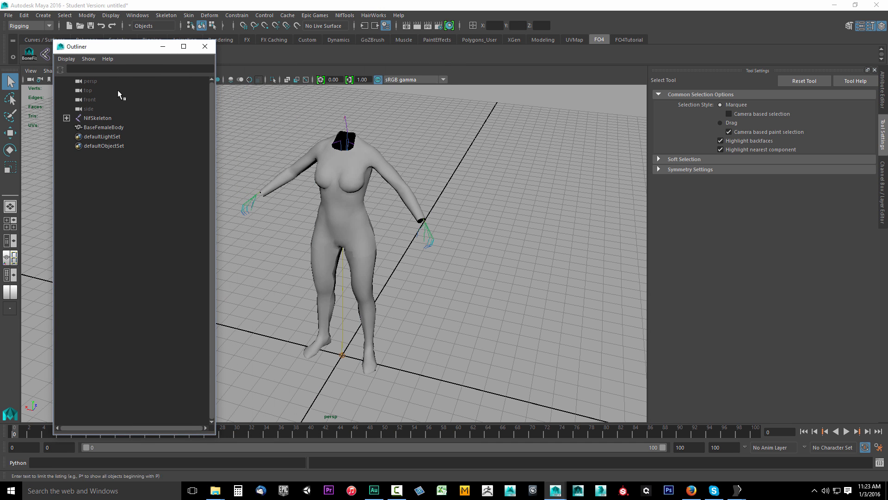
click(98, 127)
ctrl+click(101, 119)
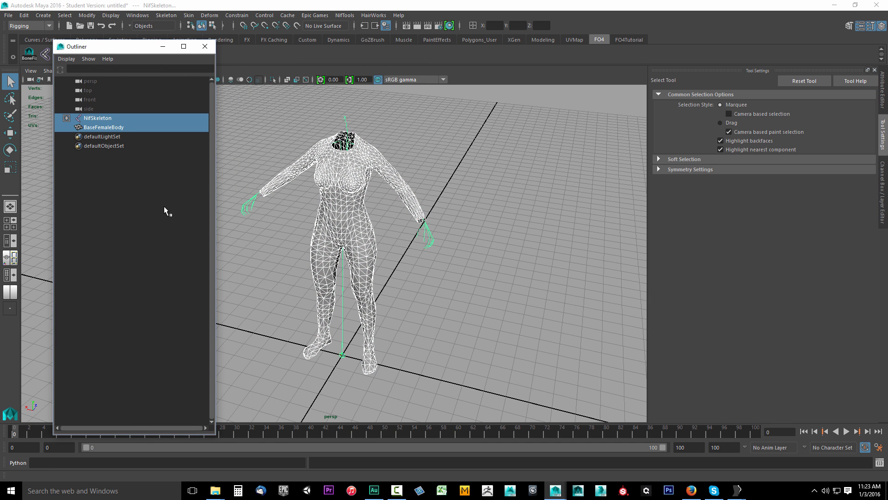
click(100, 127)
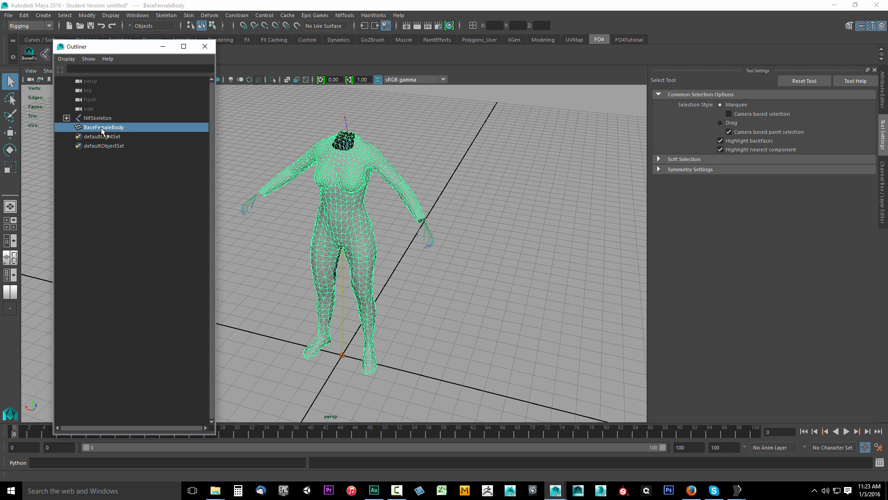
ctrl+click(97, 119)
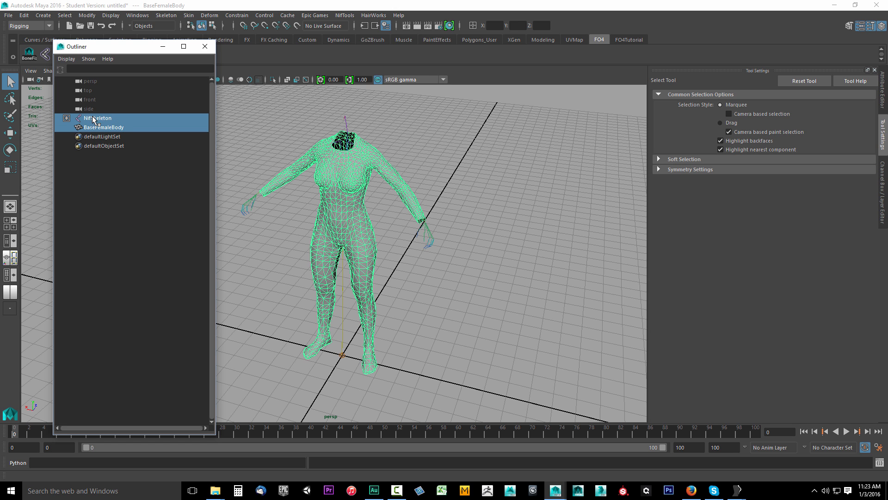
Step: Export the selected mesh and skeleton as FBX with the existing options, replacing BaseFemaleBody.fbx on the Desktop
click(8, 15)
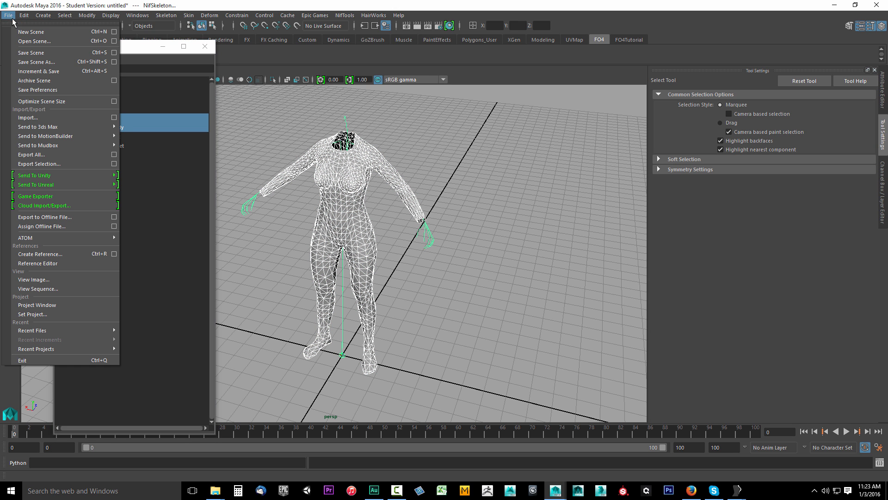
click(44, 164)
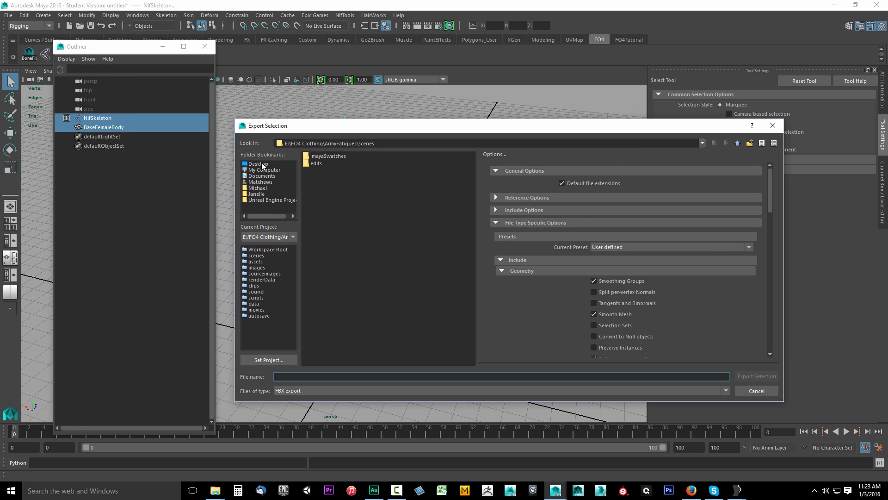
click(262, 164)
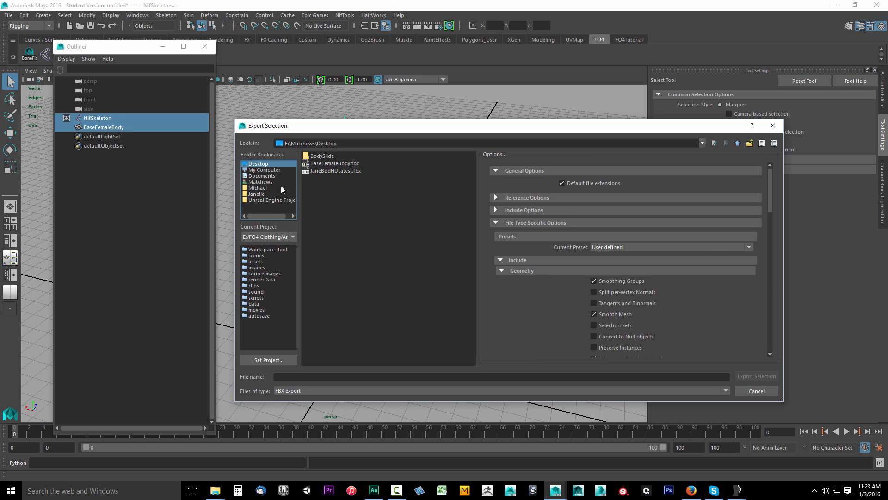
click(322, 164)
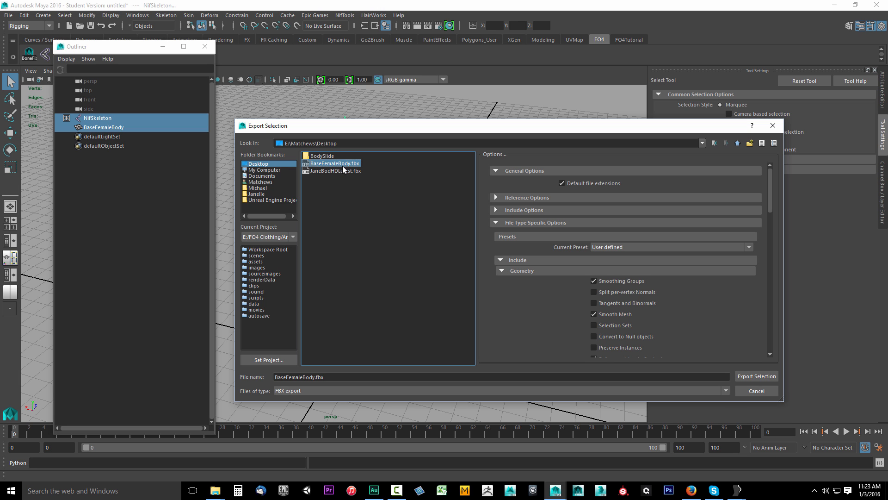
scroll(495, 320, down, 10)
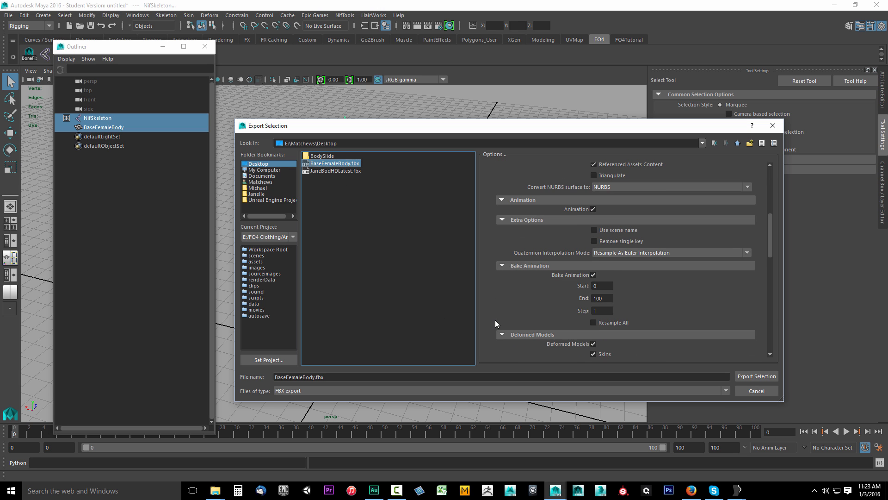
scroll(495, 320, down, 5)
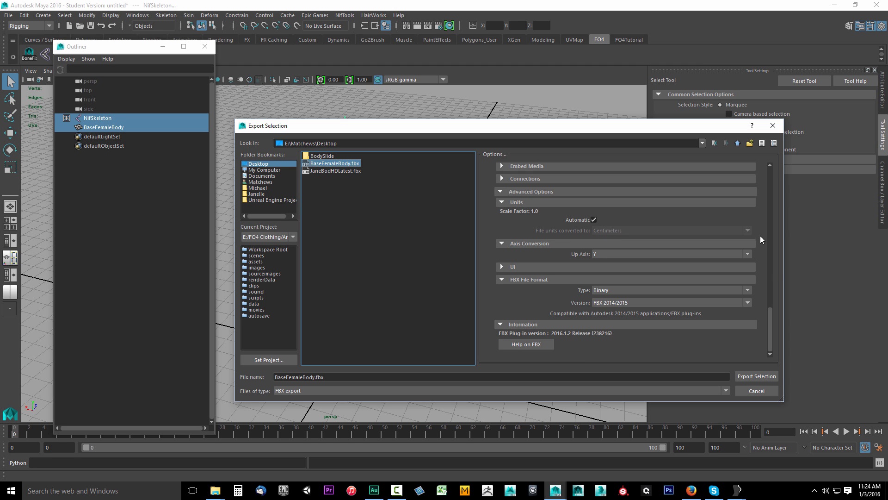
click(757, 376)
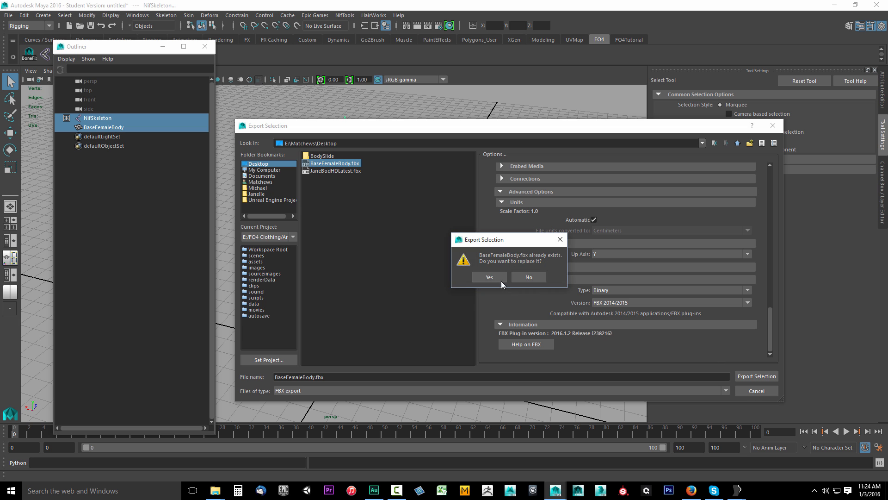
click(489, 277)
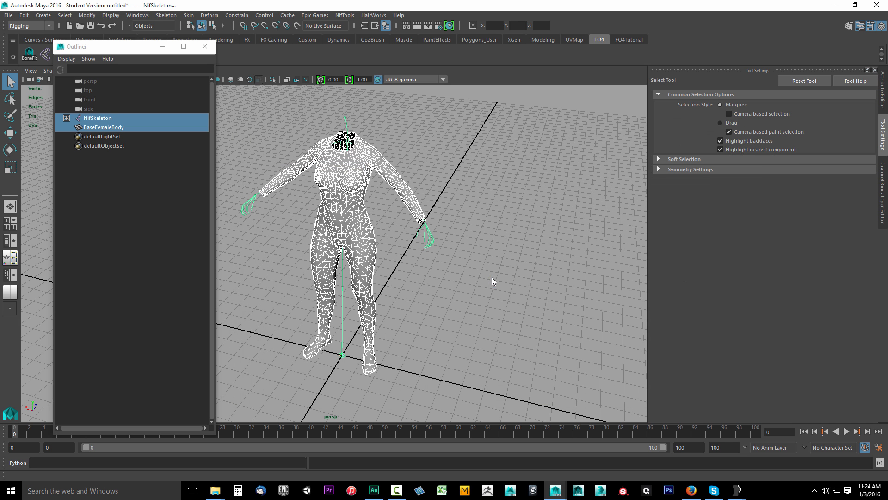
Step: Close the Outliner and start a new scene without saving the untitled one
click(205, 47)
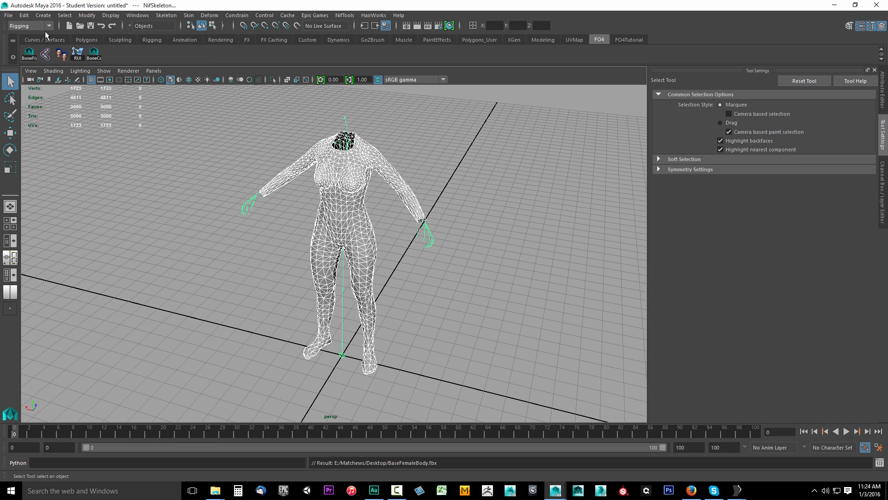
click(8, 15)
click(27, 31)
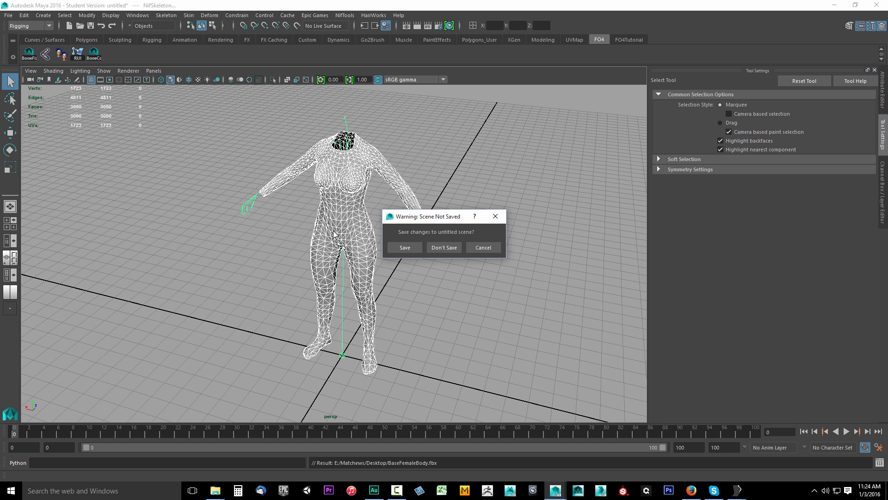
click(444, 248)
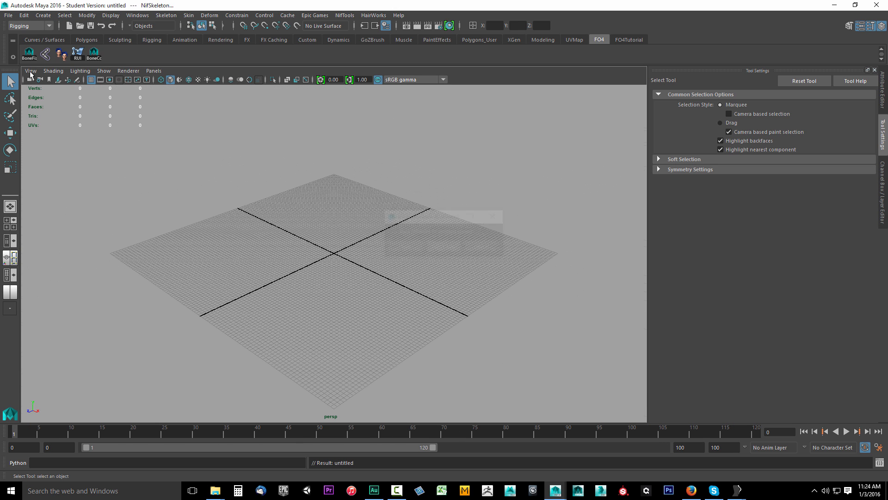
Step: Import the re-exported BaseFemaleBody.fbx from the Desktop into the empty scene
click(8, 15)
click(35, 115)
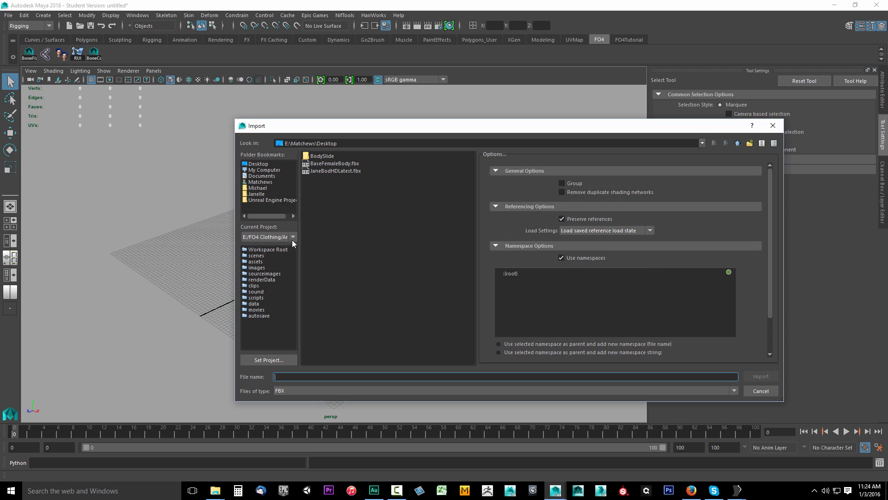
click(337, 164)
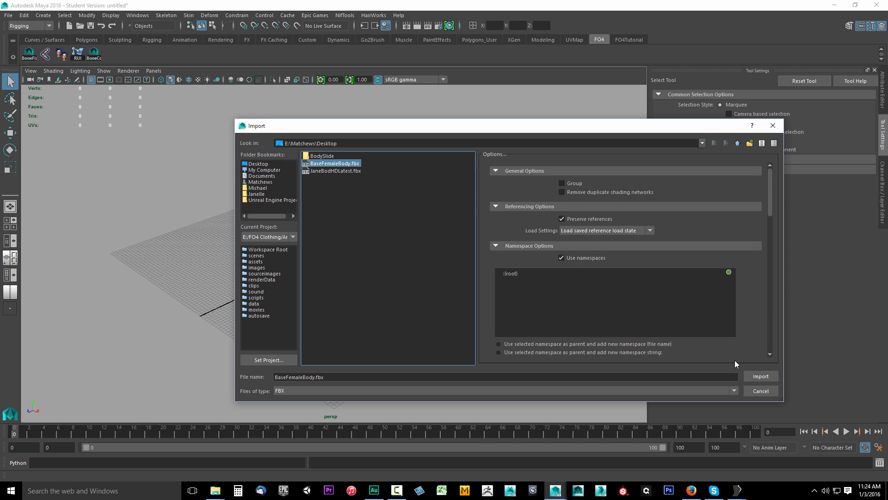
click(761, 376)
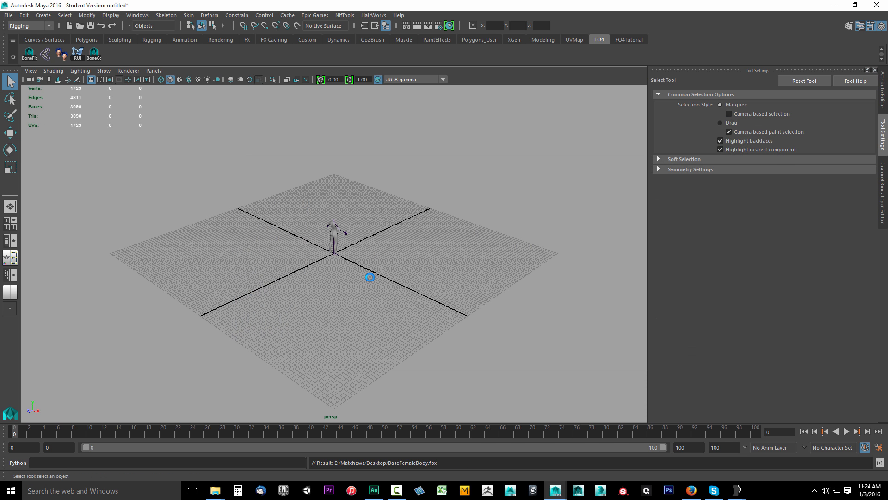
Step: Examine the imported body and its skeleton by selecting the mesh and bones in the viewport
alt+drag(373, 276, 379, 222)
click(353, 213)
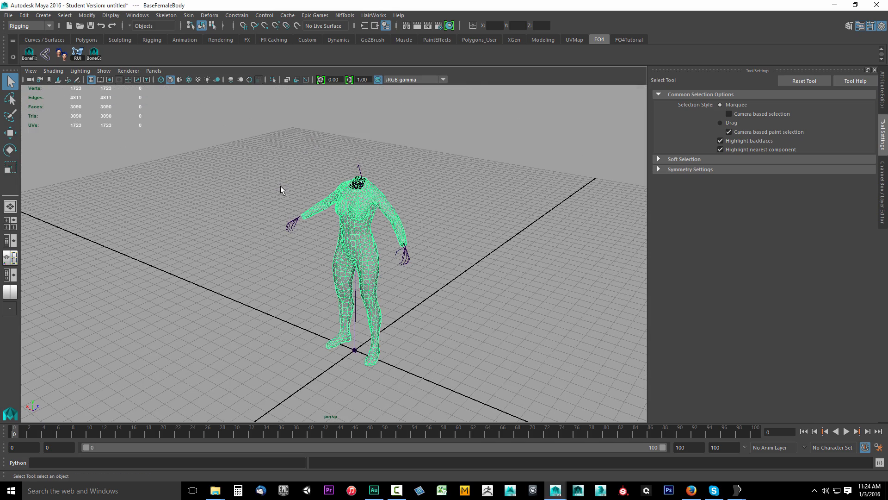
click(478, 287)
scroll(461, 290, up, 3)
scroll(461, 290, down, 4)
click(351, 217)
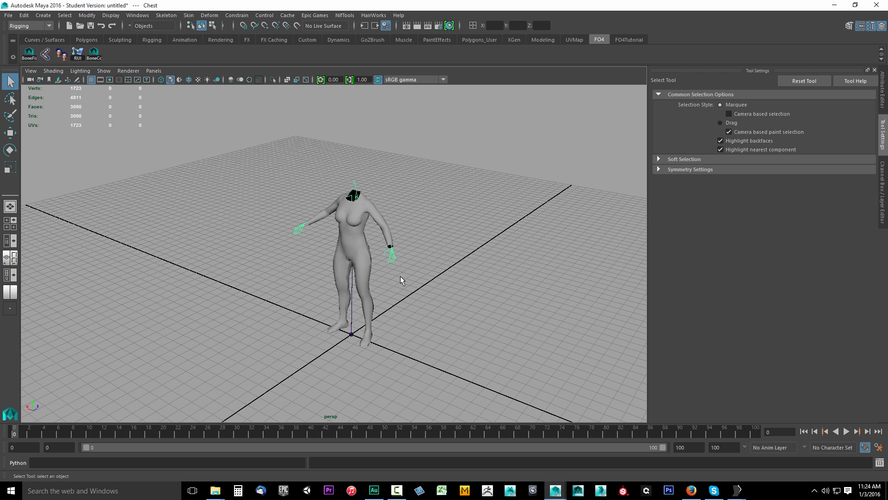
click(337, 231)
click(370, 264)
click(419, 301)
Step: Discard the imported test scene without saving and start another new scene
click(9, 15)
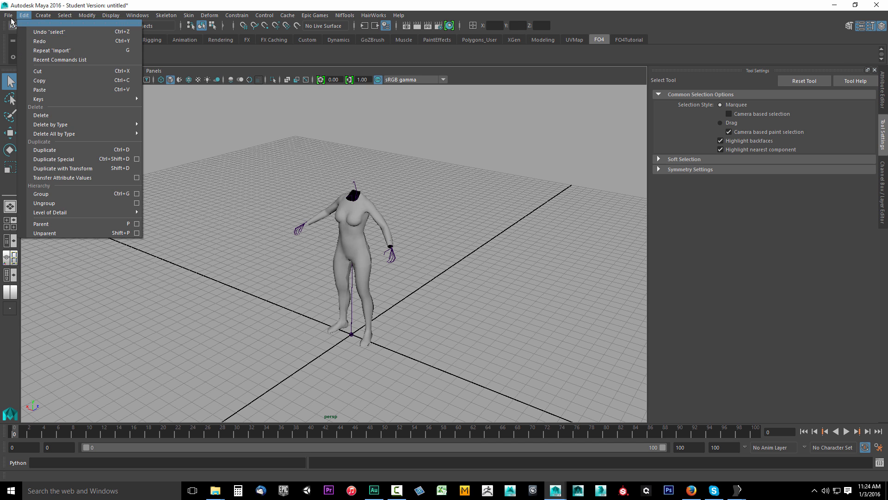
click(19, 32)
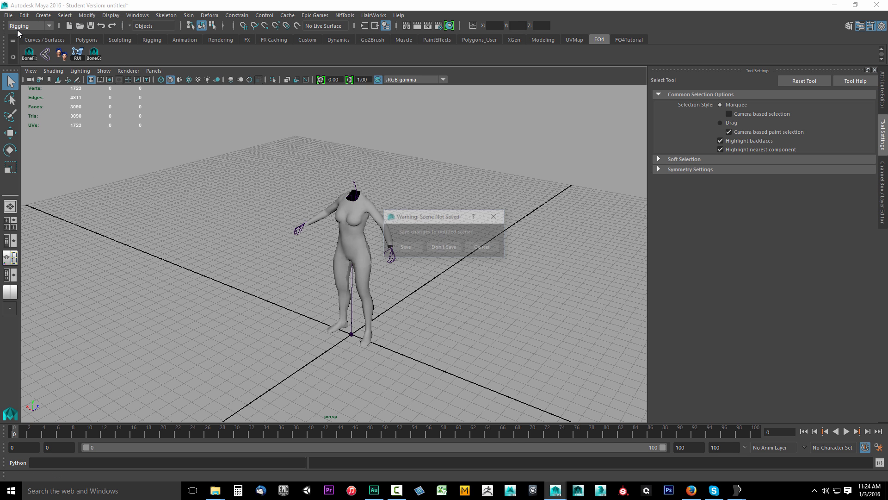
click(450, 249)
Step: Switch to Outfit Studio and start a new project that takes its reference from a file
click(834, 6)
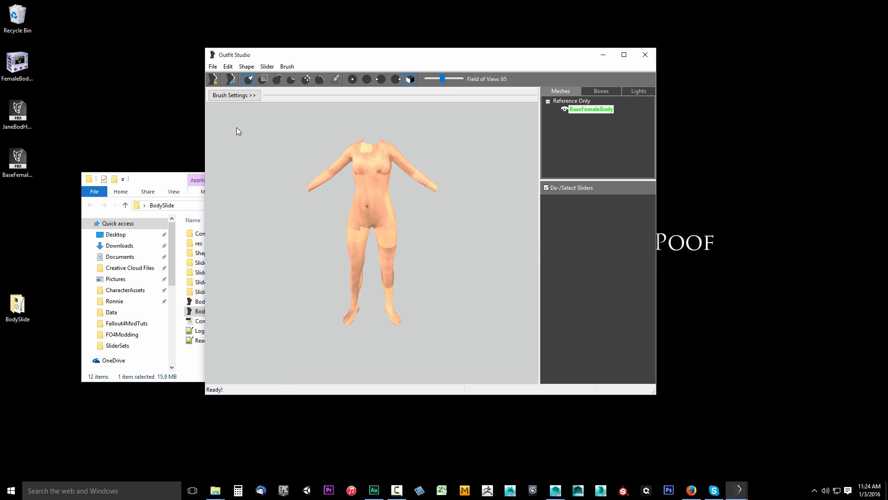
click(213, 66)
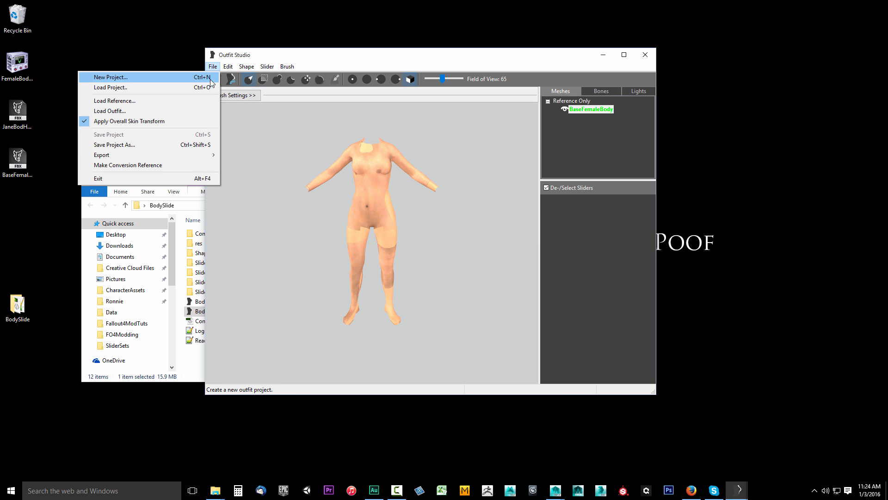
click(213, 78)
click(365, 224)
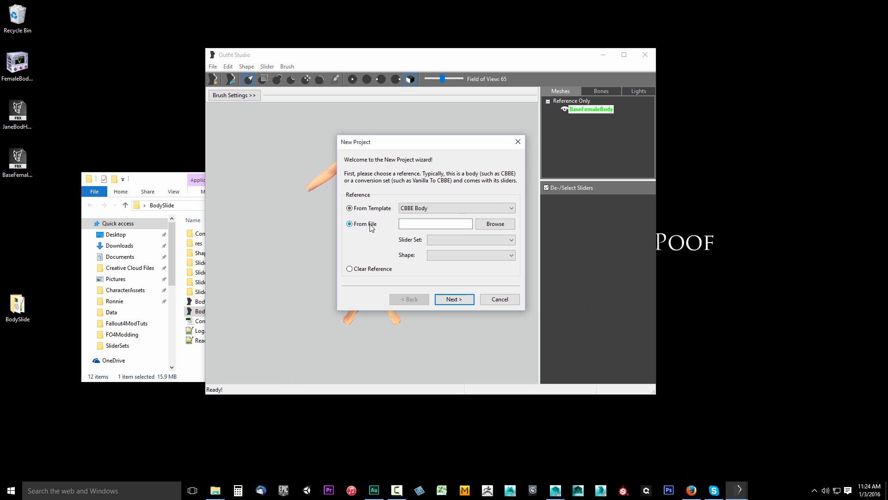
Step: Browse for the reference file in Fallout4ModTuts\Meshes\Actors\Character\CharacterAssets on the Back Ups (G:) drive
click(494, 225)
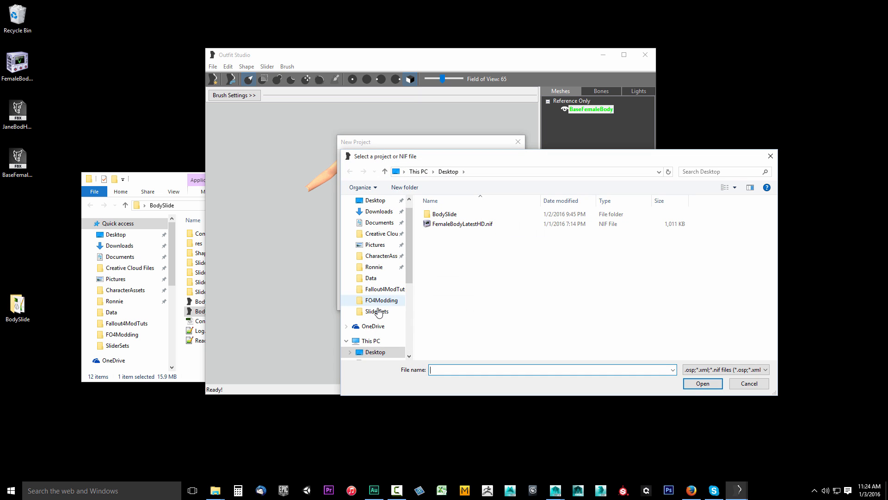
click(371, 278)
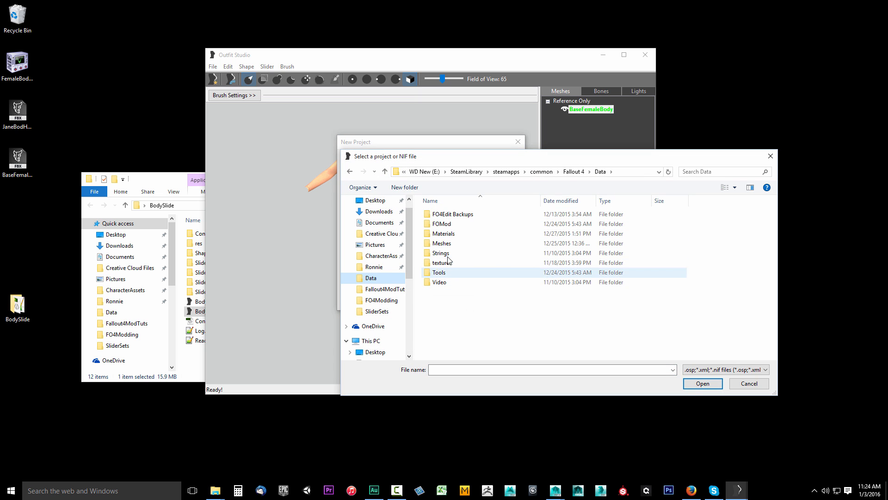
scroll(381, 324, down, 4)
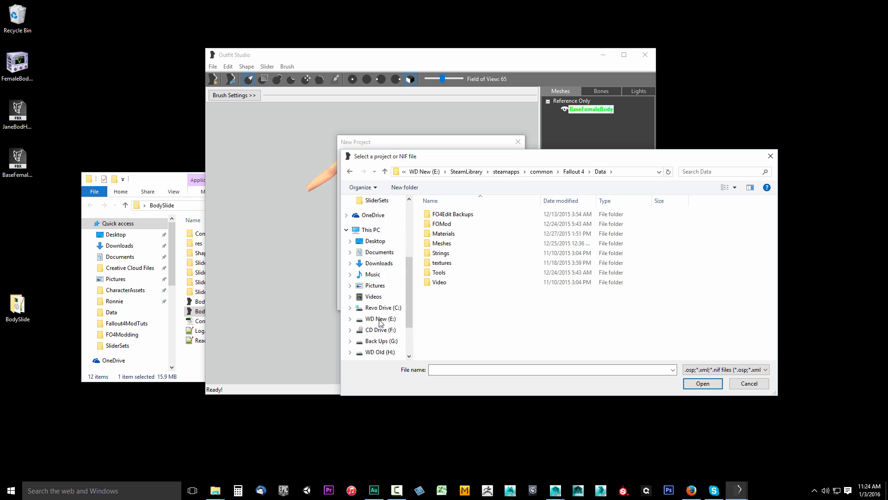
click(381, 329)
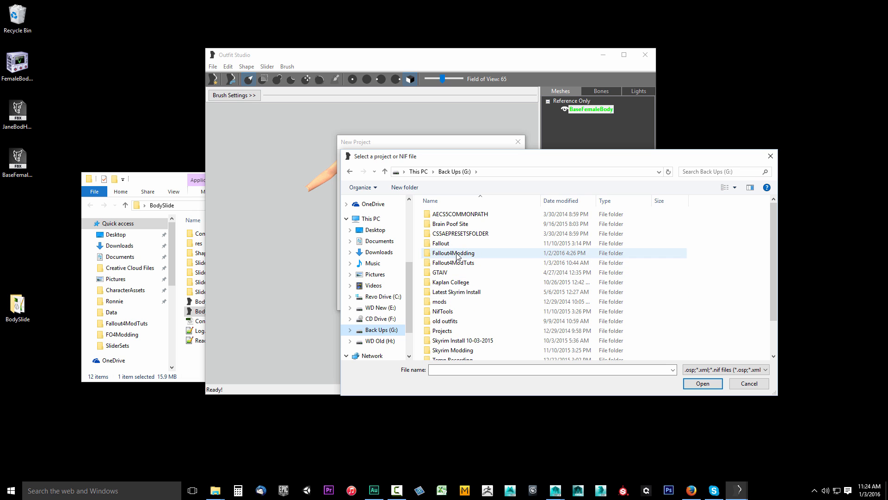
double_click(455, 263)
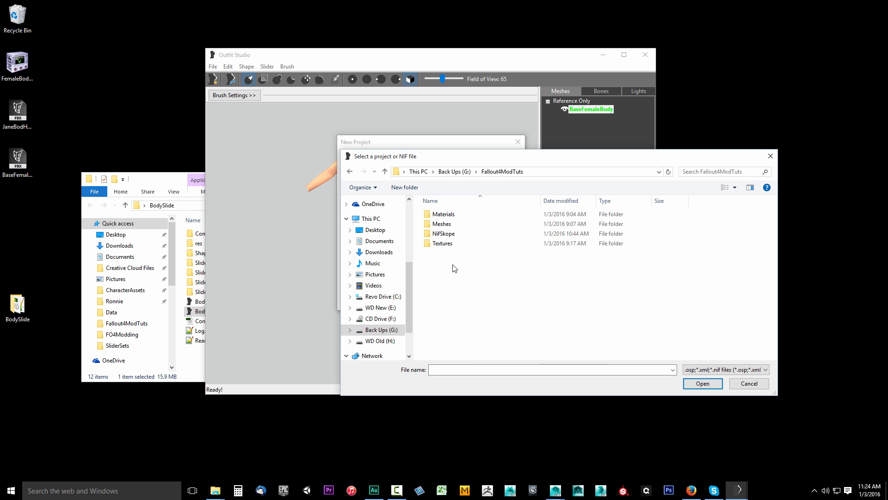
double_click(442, 224)
double_click(441, 215)
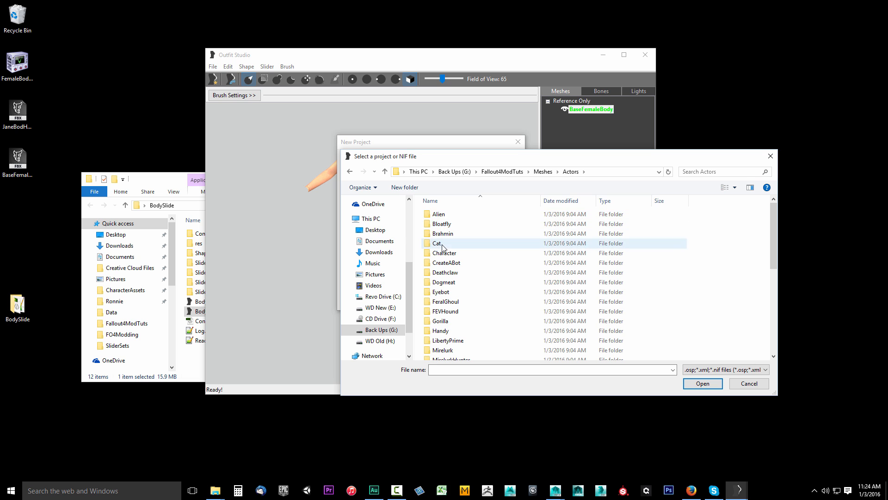
double_click(443, 253)
double_click(444, 236)
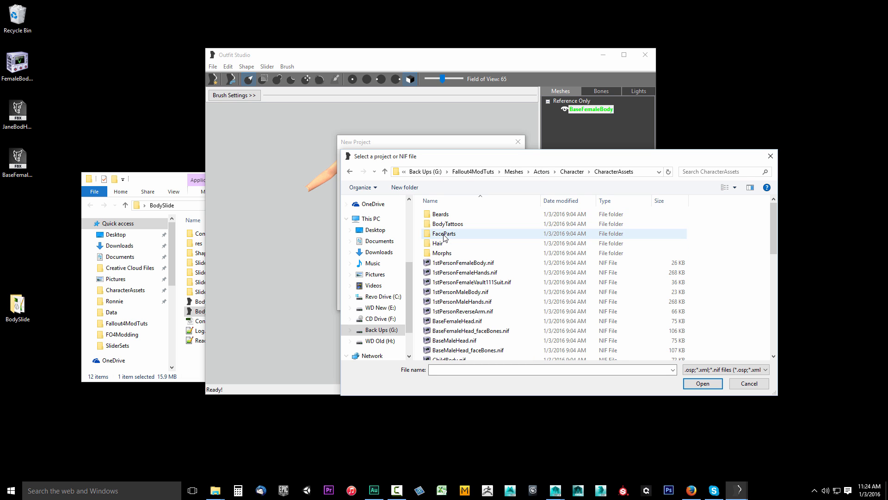
Step: Choose MaleBody.nif as the reference and complete the project wizard to load the male body
scroll(453, 299, down, 10)
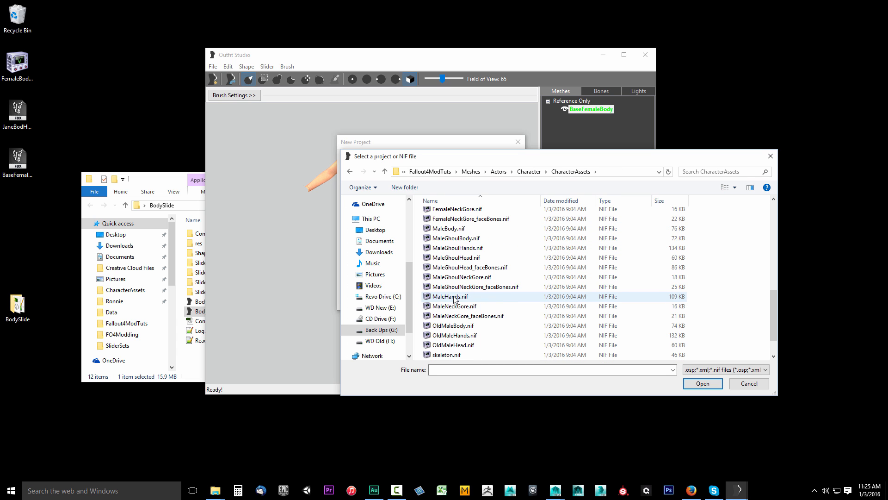
scroll(454, 299, down, 3)
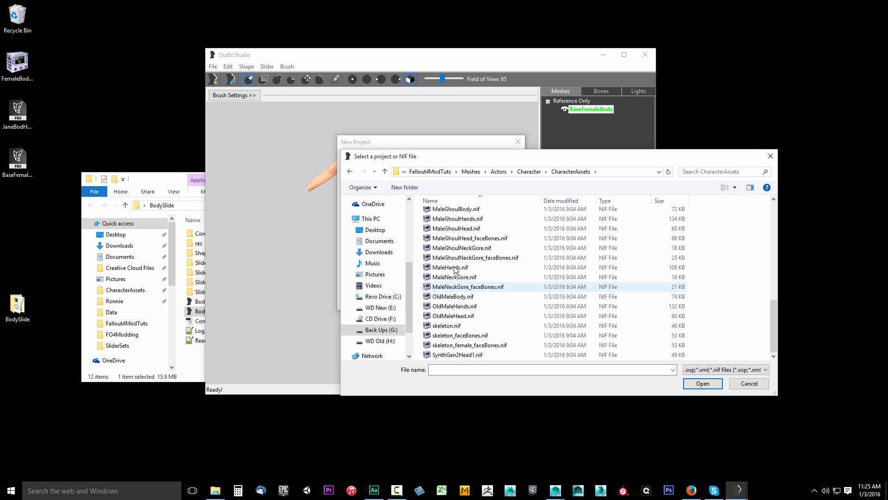
scroll(454, 259, up, 2)
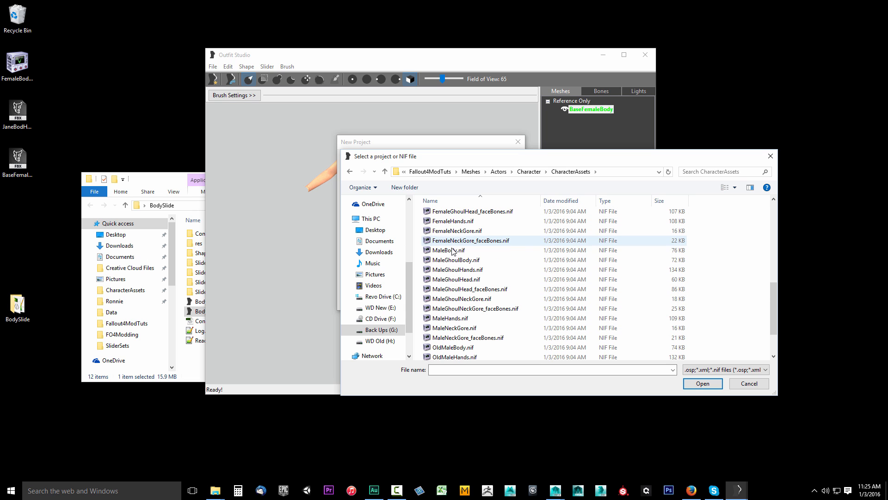
click(453, 250)
click(703, 383)
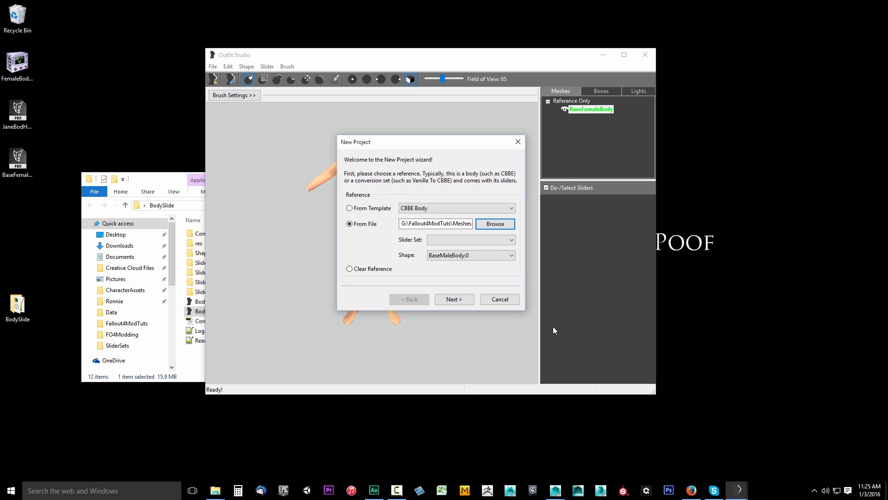
click(467, 302)
click(454, 299)
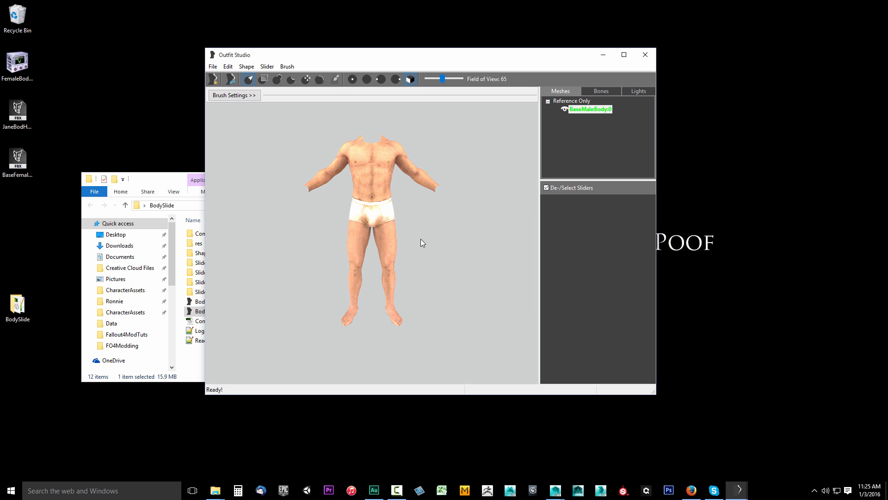
middle_drag(421, 239, 439, 244)
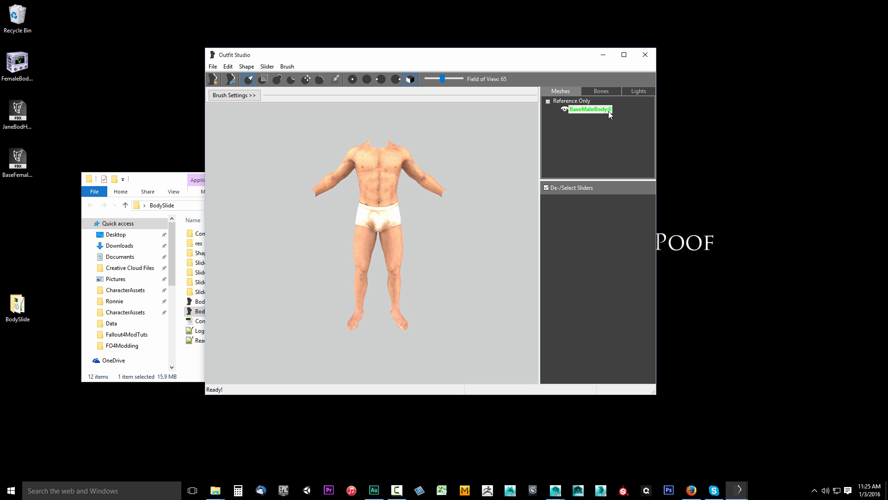
Step: Rename the BaseMaleBody:0 shape to BaseMaleBody
right_click(585, 109)
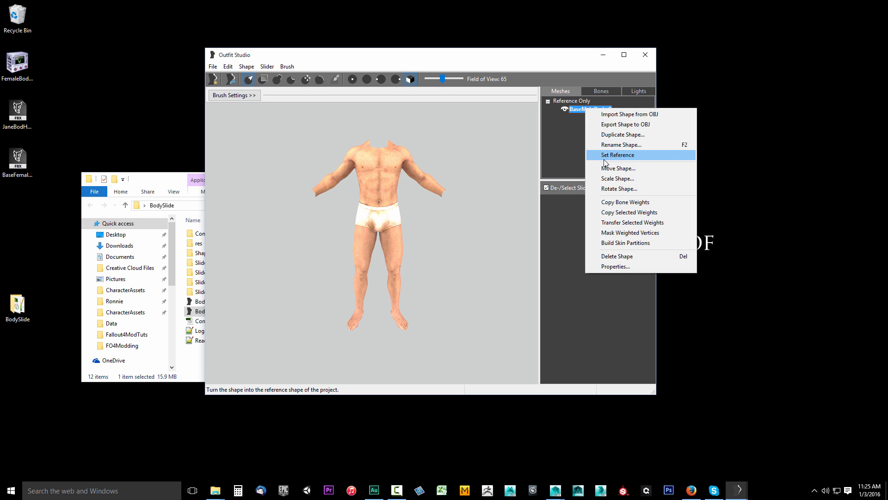
click(611, 145)
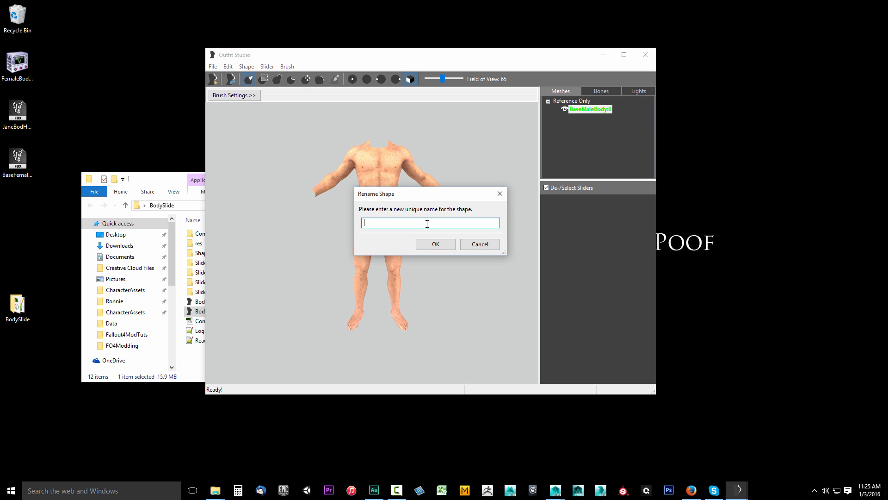
text(BaseMaleBody)
click(434, 244)
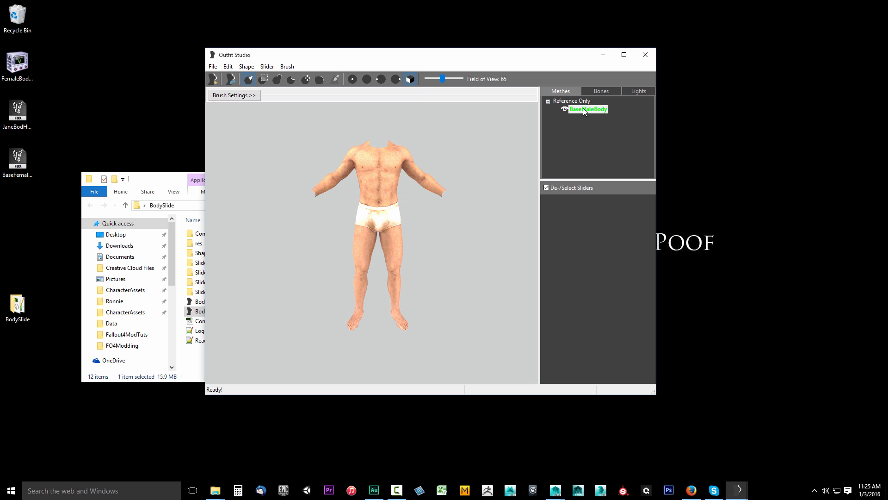
Step: Export the male body shape as BaseMaleBody.fbx into the CharacterAssets folder
click(246, 67)
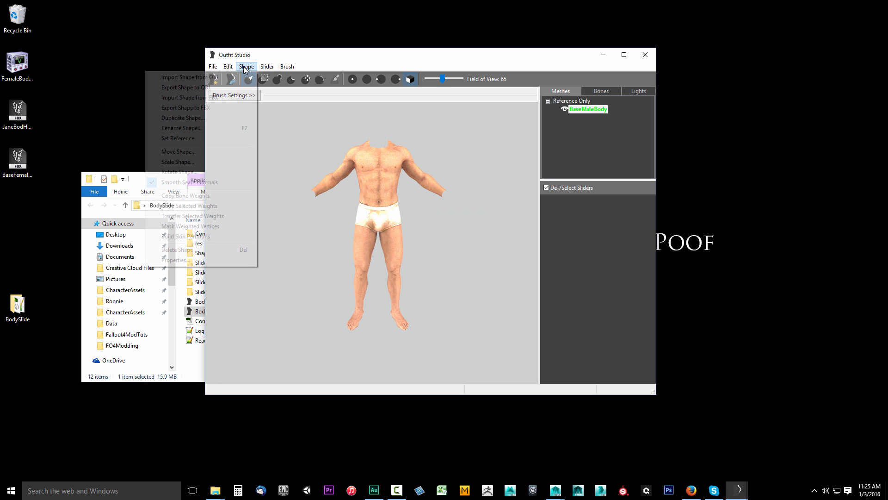
click(215, 108)
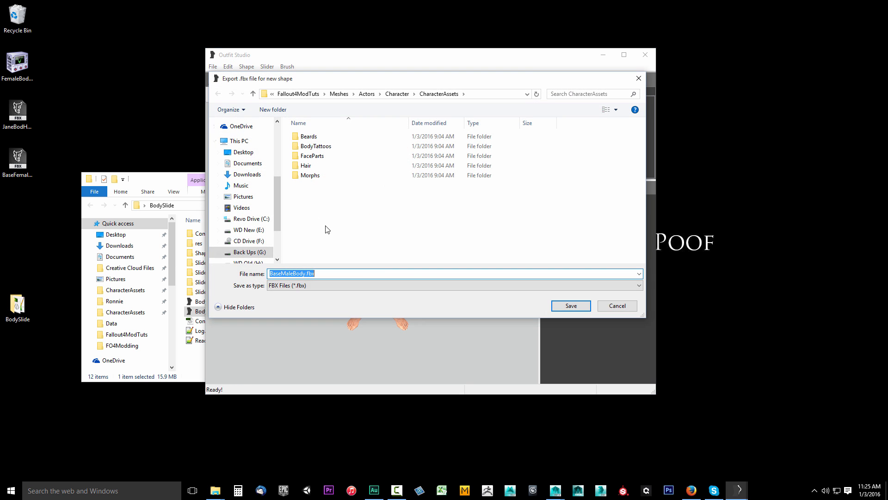
click(570, 305)
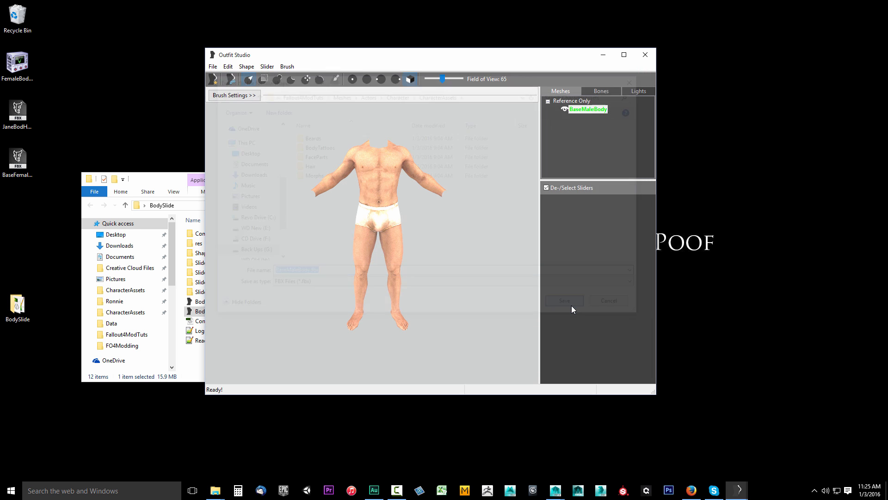
Step: Start another FBX export of the shape and delete the misplaced BaseMaleBody.fbx from the CharacterAssets folder
click(245, 68)
mouse_move(228, 66)
mouse_move(246, 67)
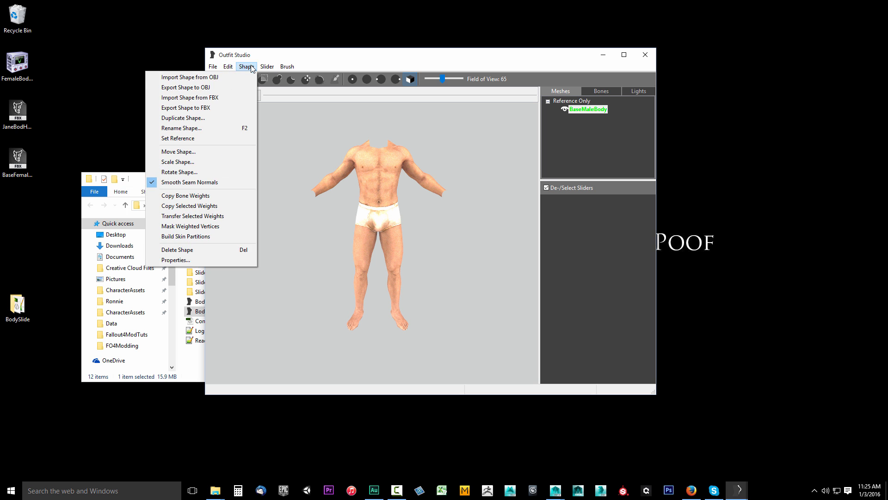
click(226, 108)
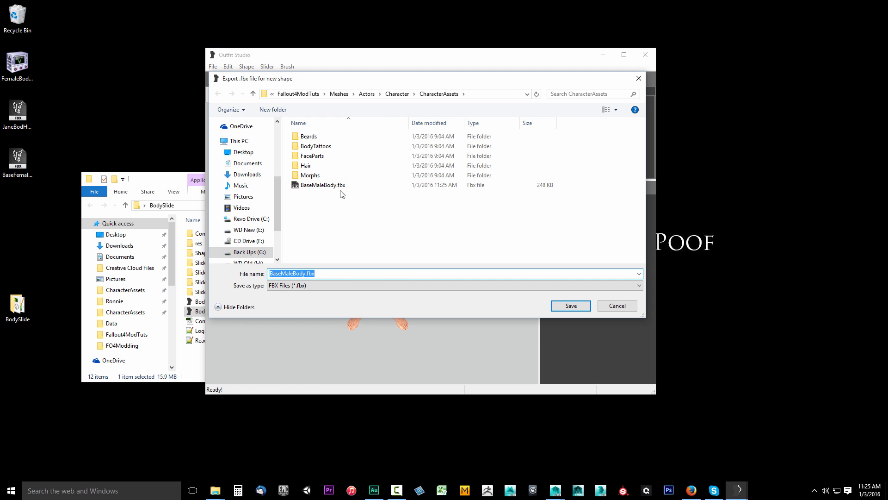
click(323, 185)
right_click(322, 188)
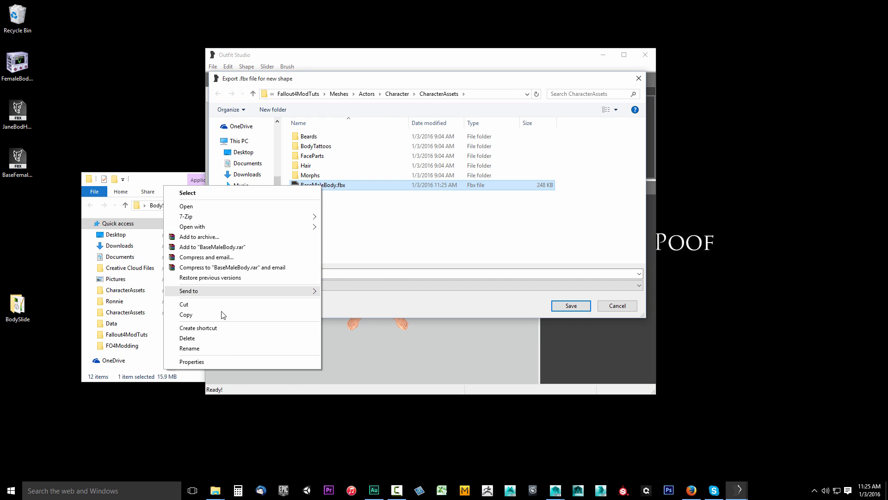
click(217, 337)
click(479, 282)
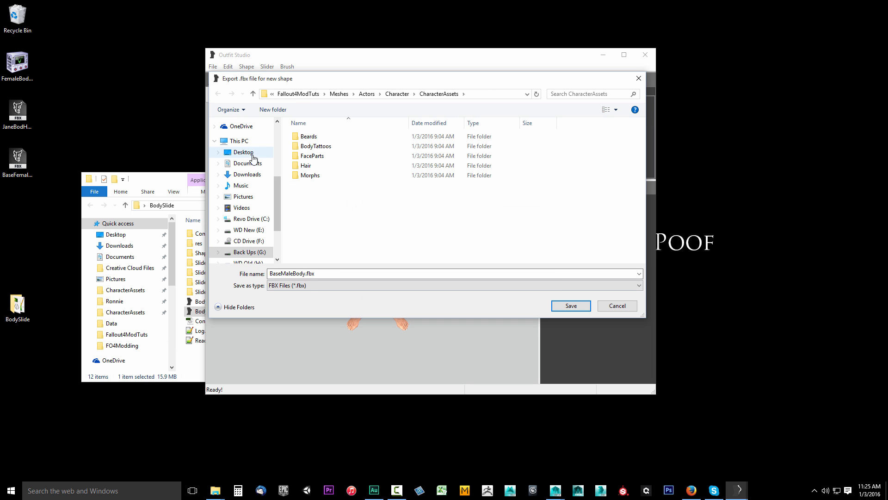
Step: Save the FBX export as BaseMaleBody.fbx on the Desktop and select the exported file there
click(243, 152)
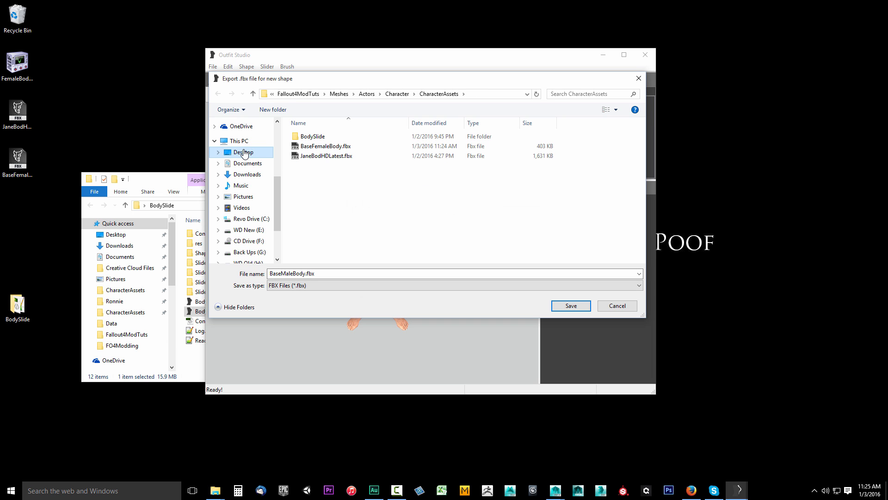
click(571, 306)
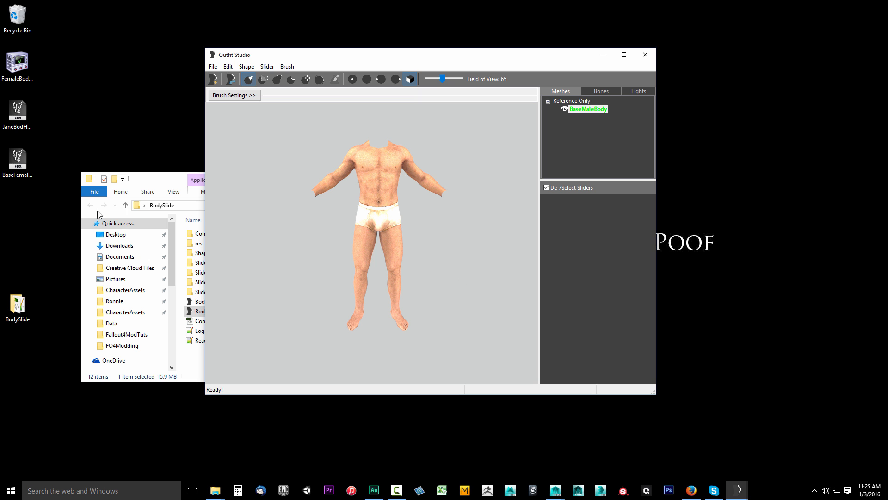
click(20, 208)
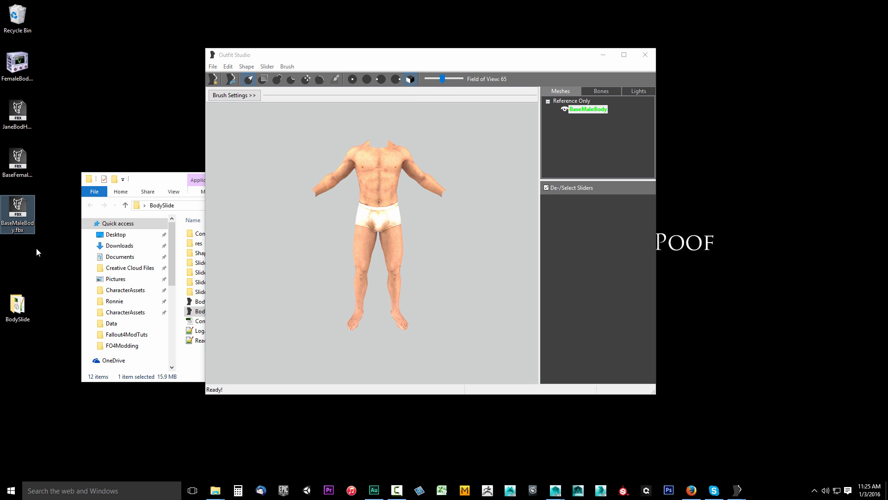
Step: Switch to Maya, import BaseMaleBody.fbx from the Desktop and display the details of the BindPose warning
mouse_move(561, 493)
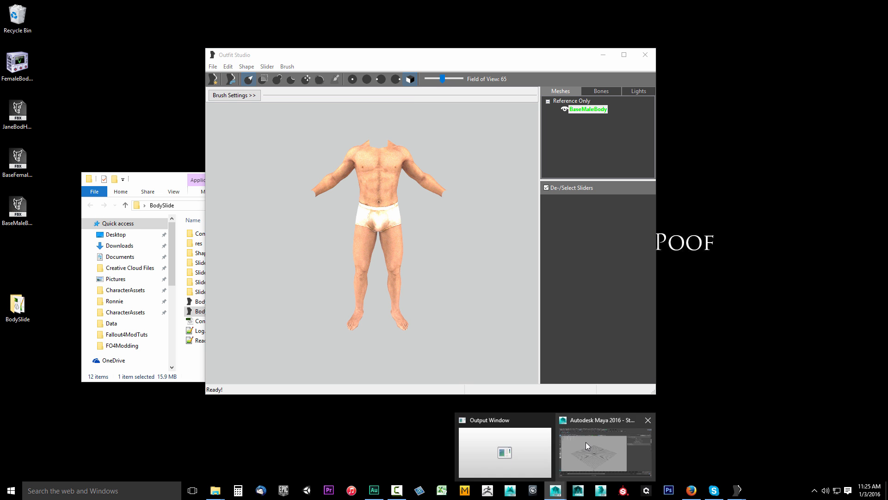
click(585, 443)
click(8, 16)
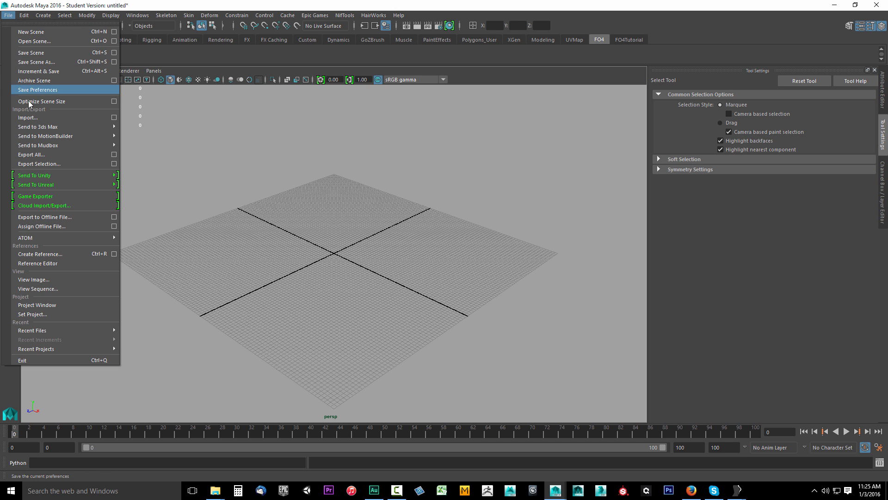
click(32, 116)
click(253, 166)
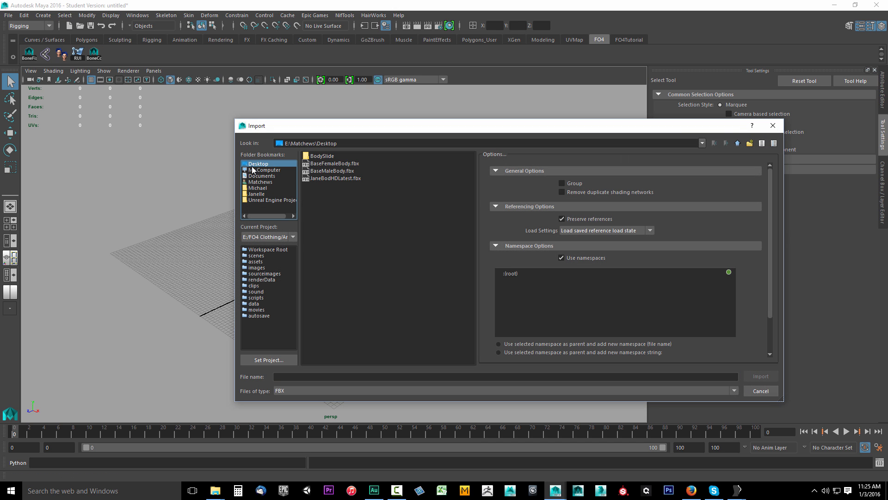
click(327, 171)
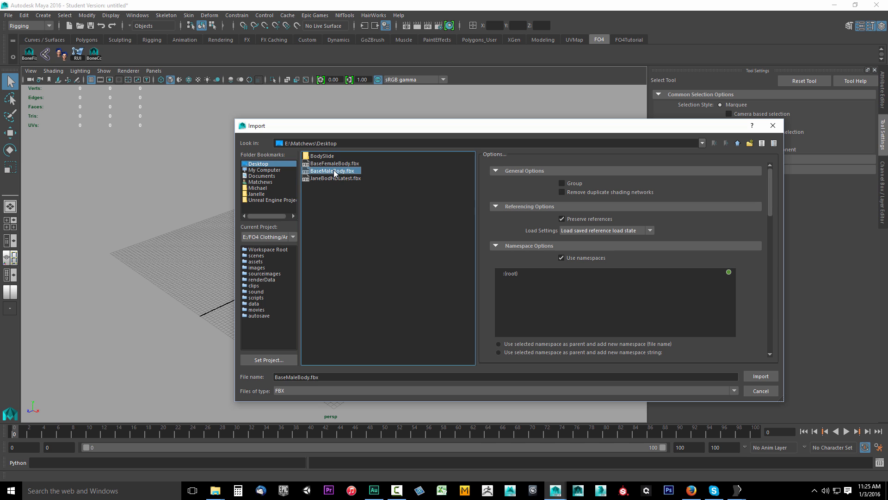
click(761, 376)
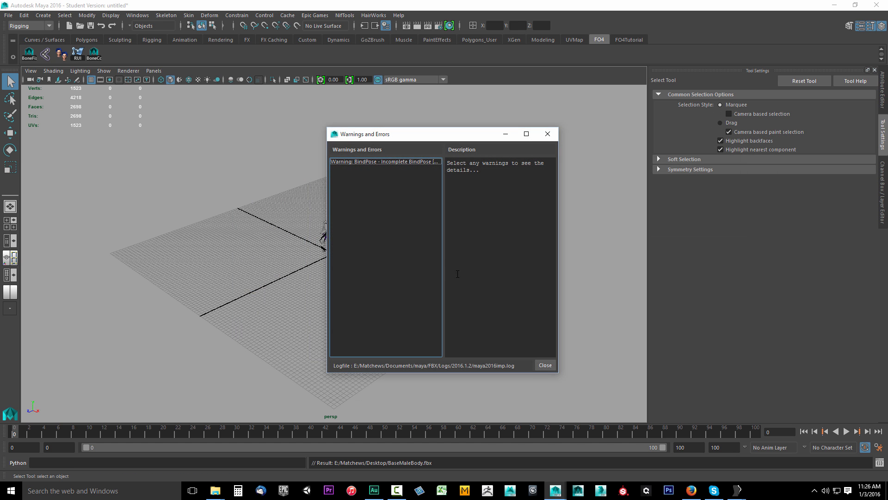
click(392, 162)
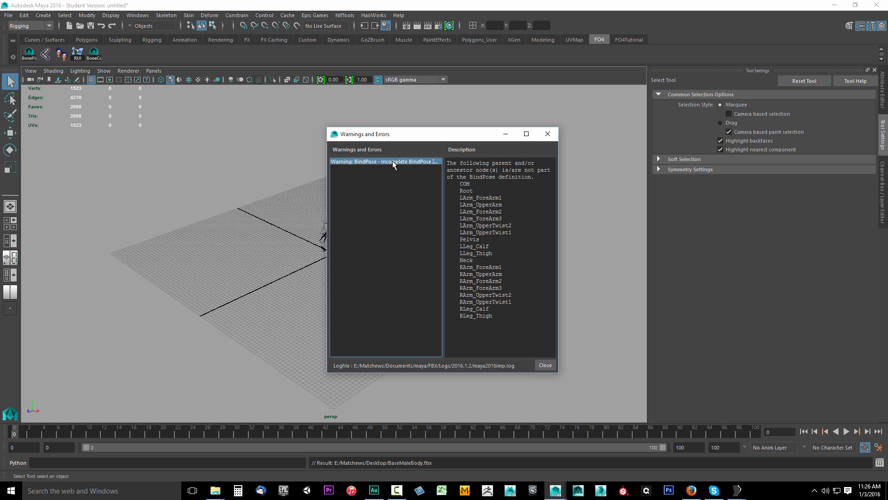
Step: Dismiss the import warnings and select both NifSkeleton and BaseMaleBody in the Outliner
click(545, 365)
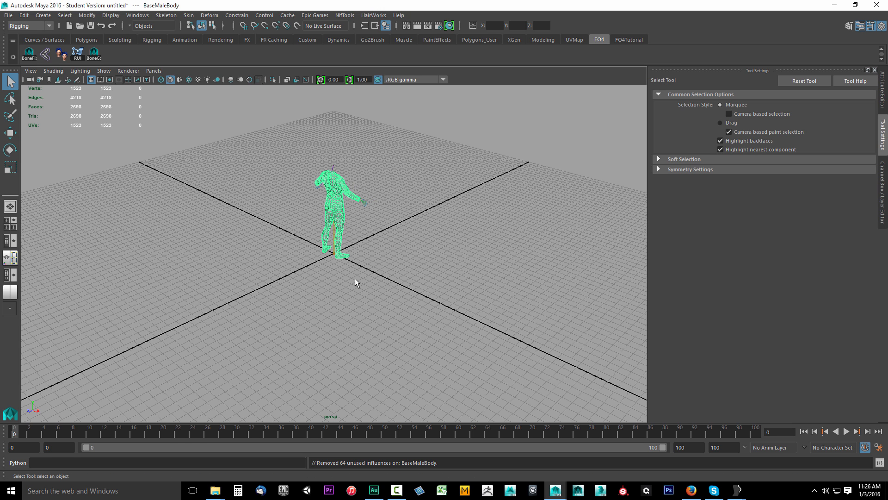
alt+drag(500, 257, 333, 300)
scroll(359, 312, up, 6)
scroll(292, 288, down, 2)
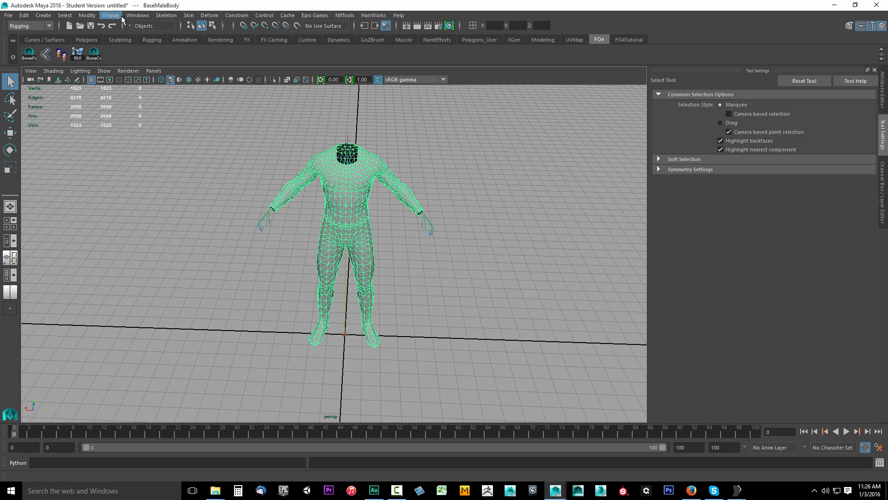
click(137, 15)
click(161, 97)
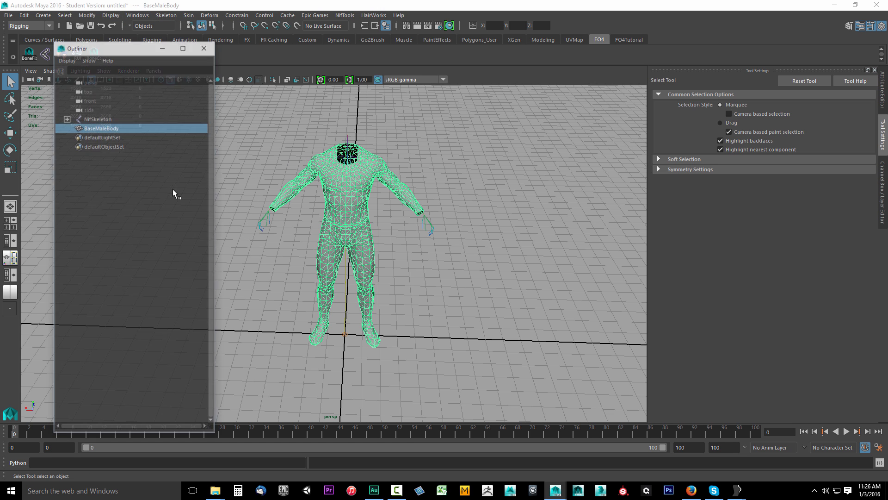
click(101, 127)
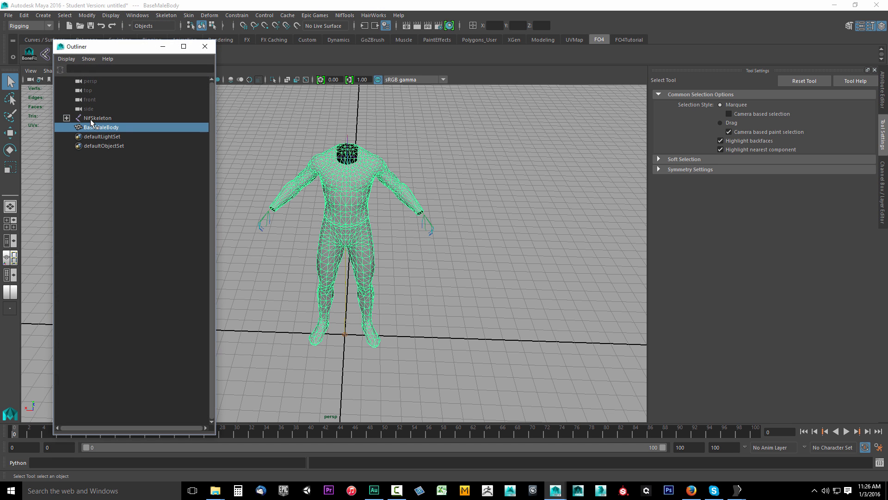
ctrl+click(95, 118)
Step: Export the selection as FBX over the existing BaseMaleBody.fbx on the Desktop, then close the Outliner
click(8, 15)
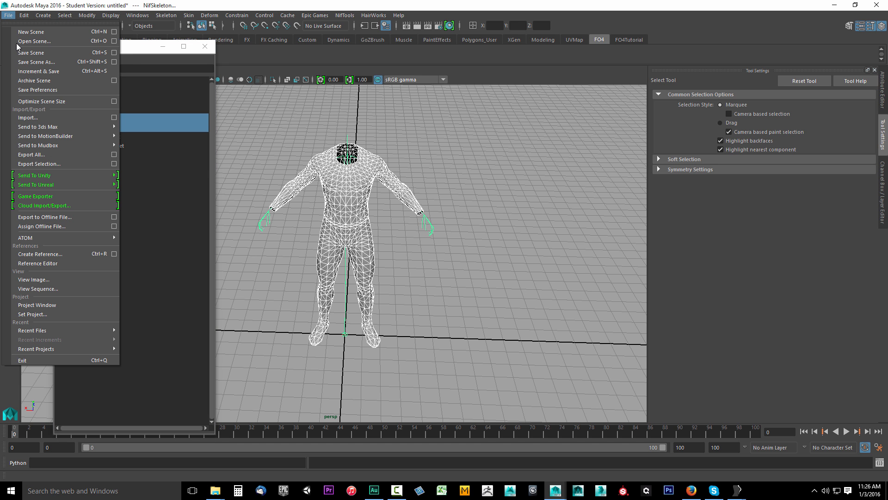
click(47, 165)
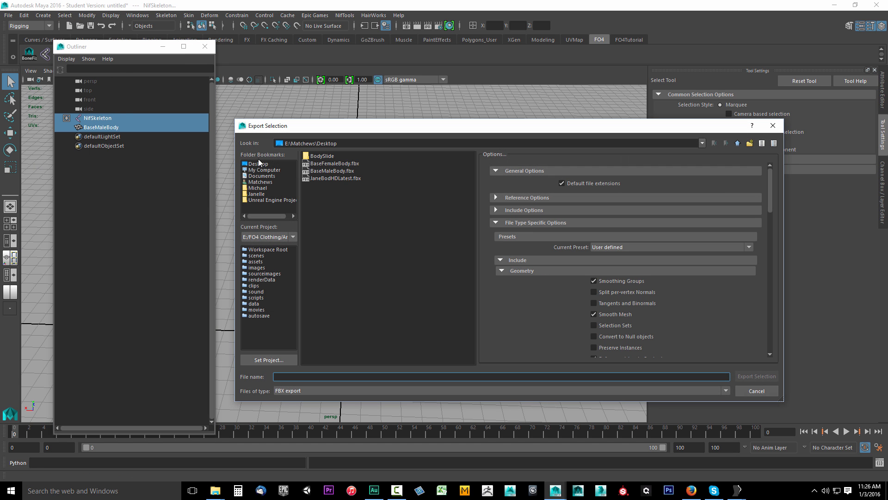
click(259, 164)
click(329, 171)
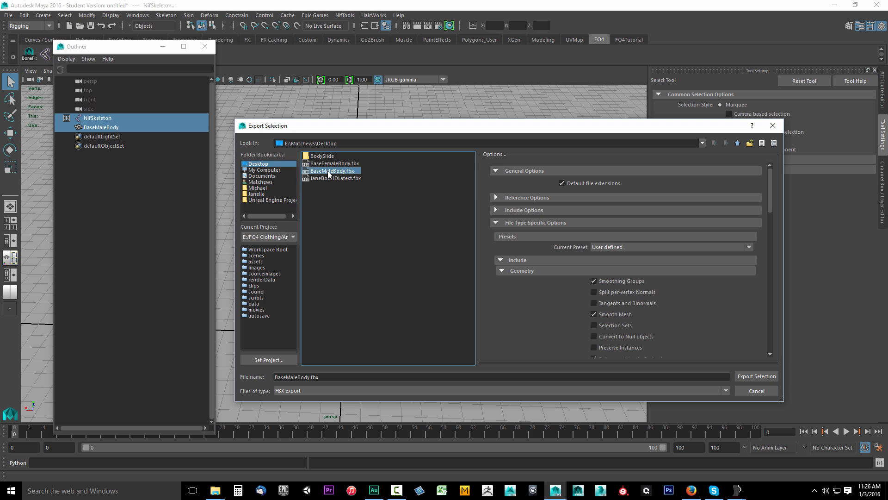
click(754, 375)
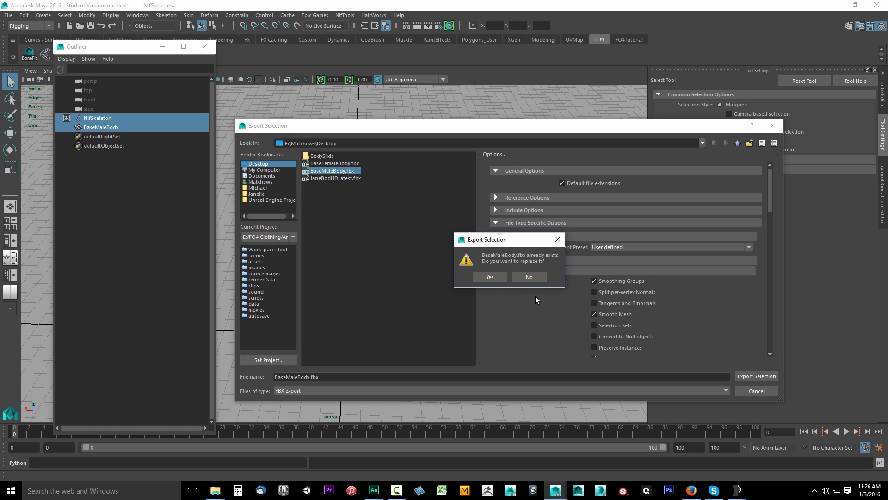
click(491, 277)
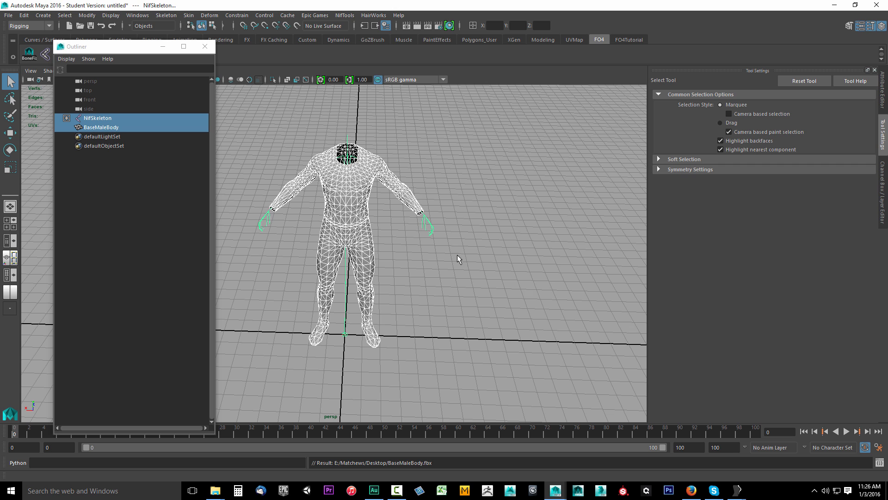
click(205, 46)
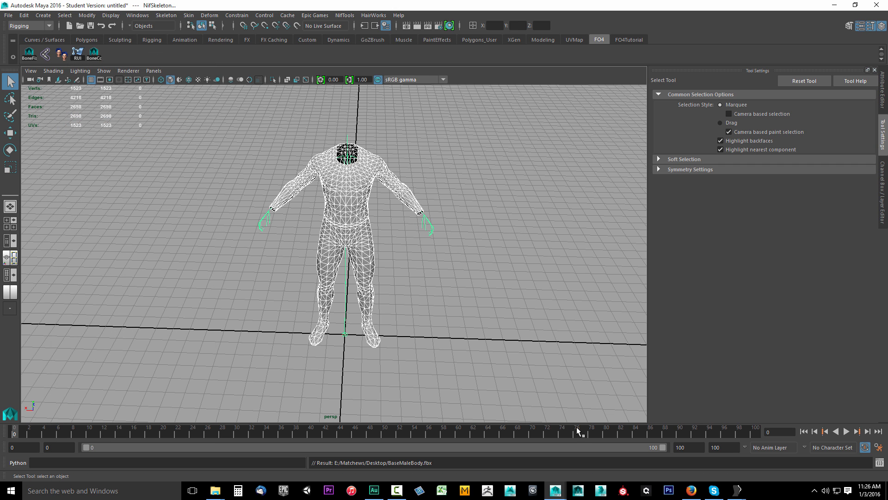
Step: Switch to Outfit Studio and start a new project that takes its reference from a file
click(835, 5)
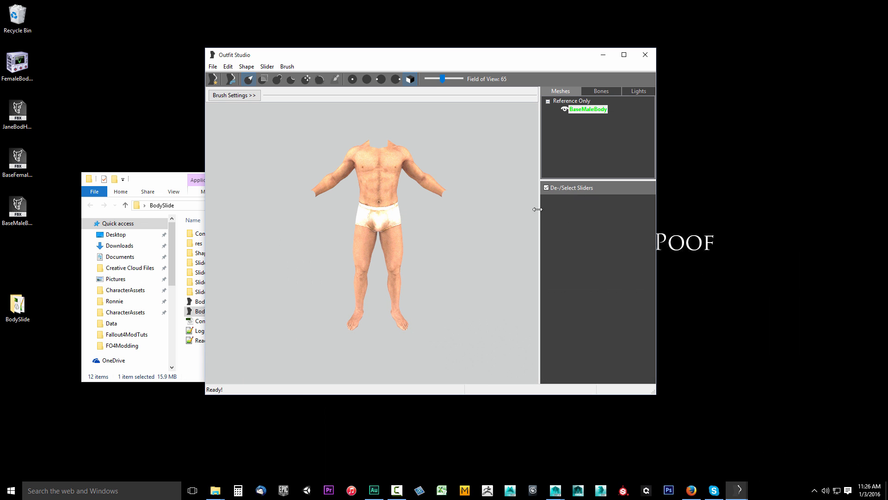
click(213, 68)
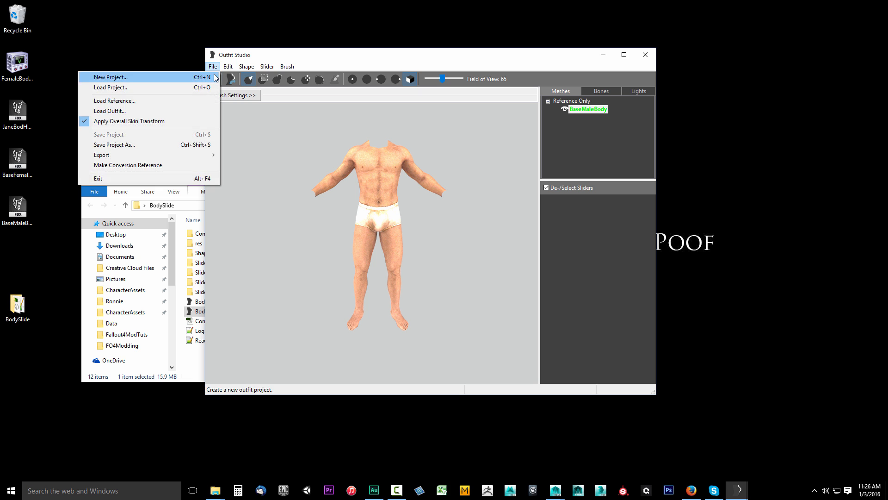
click(124, 77)
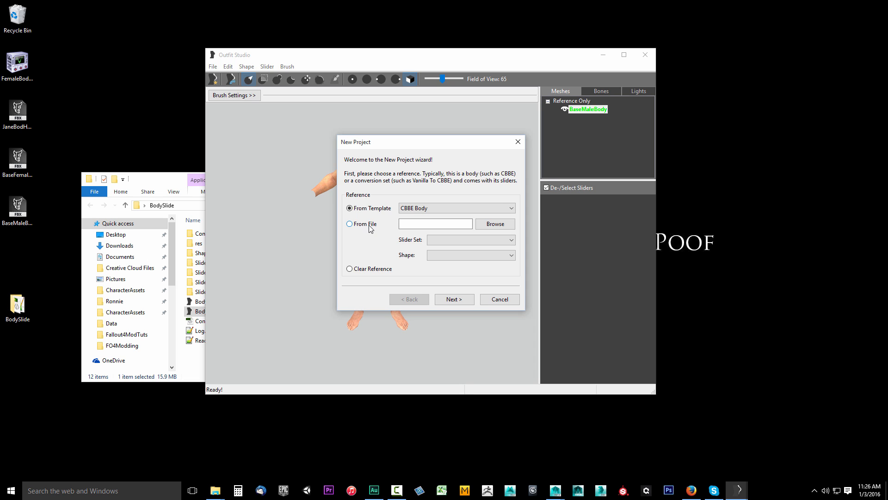
click(368, 224)
click(511, 226)
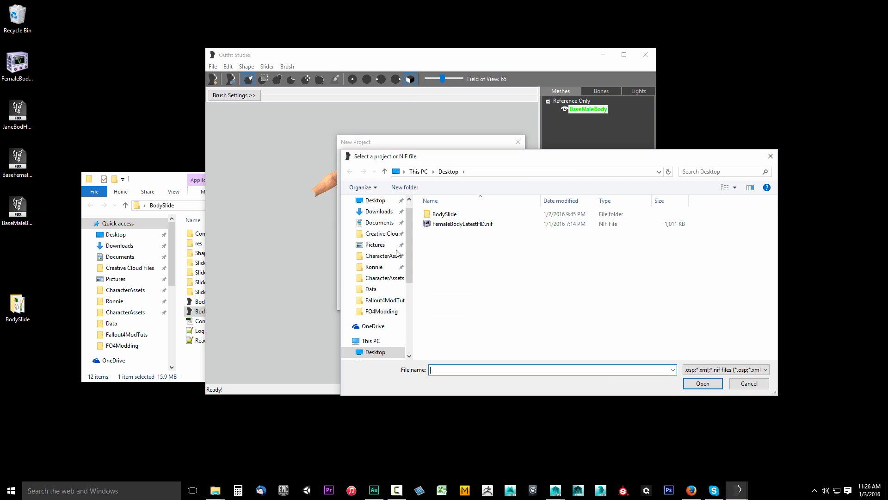
Step: Load FemaleBody.nif from Data > Meshes > actors > character > characterassets as the reference and complete the new project
click(372, 289)
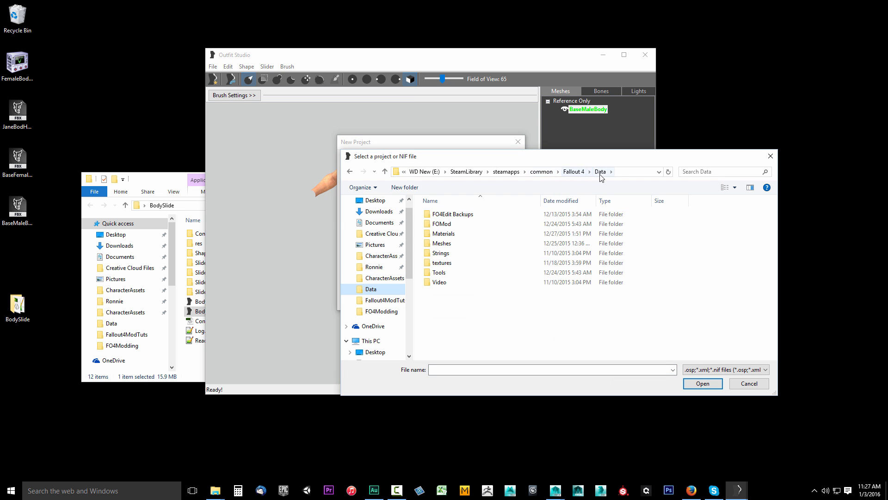
double_click(444, 244)
double_click(441, 214)
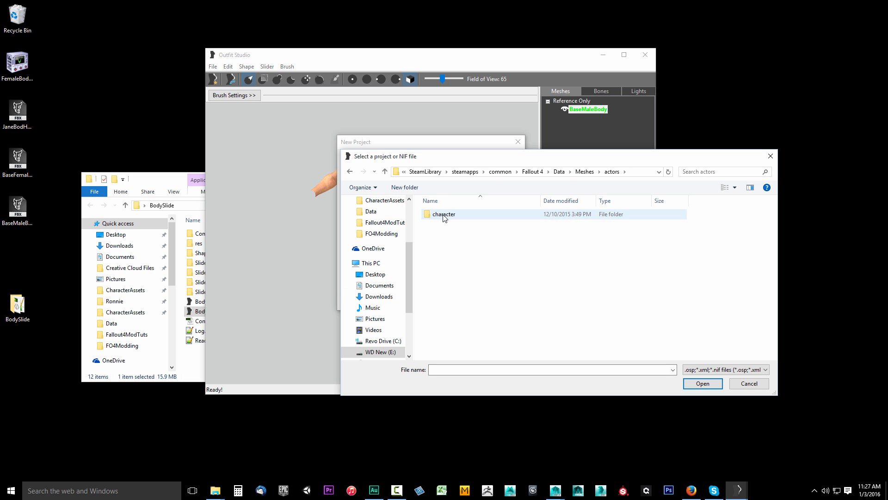
double_click(444, 215)
double_click(444, 215)
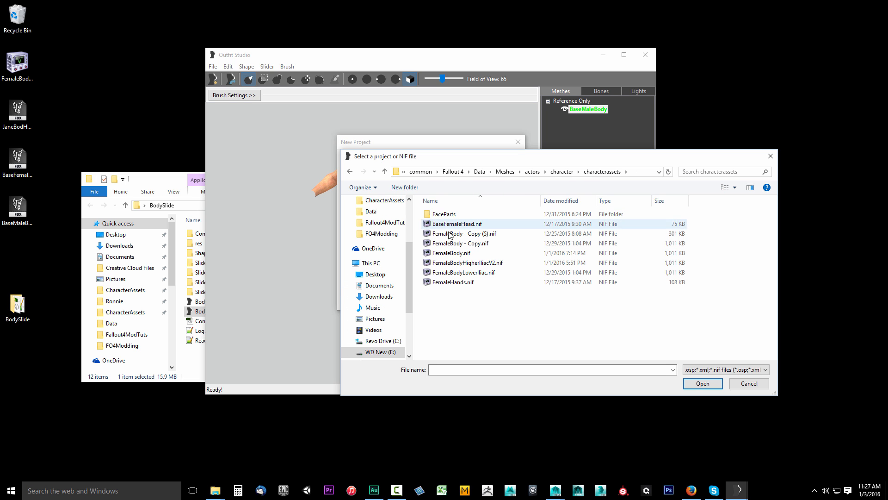
click(447, 256)
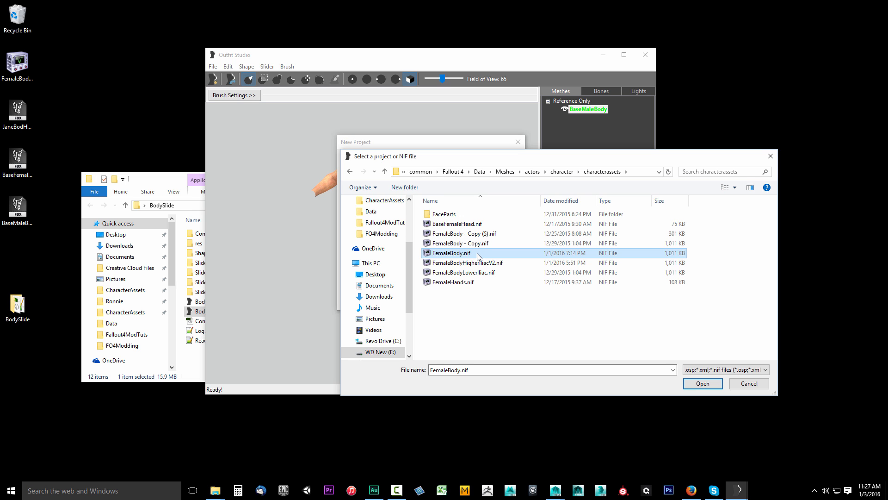
click(702, 383)
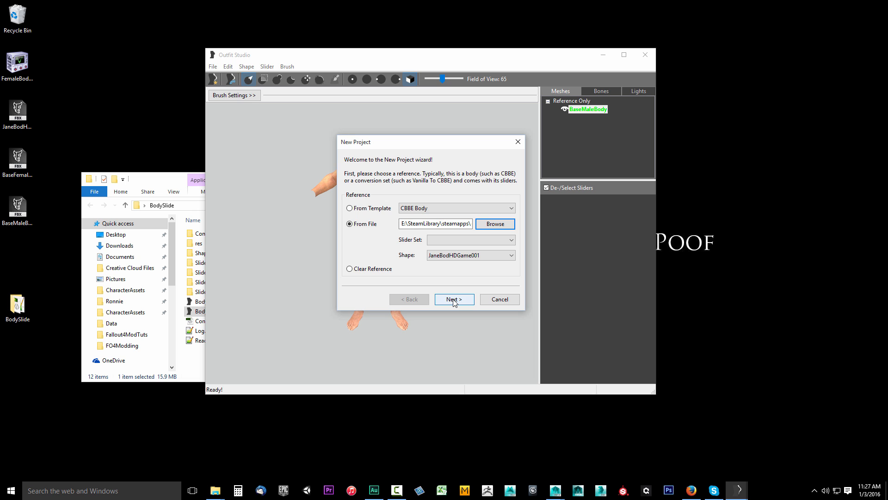
click(454, 300)
click(454, 299)
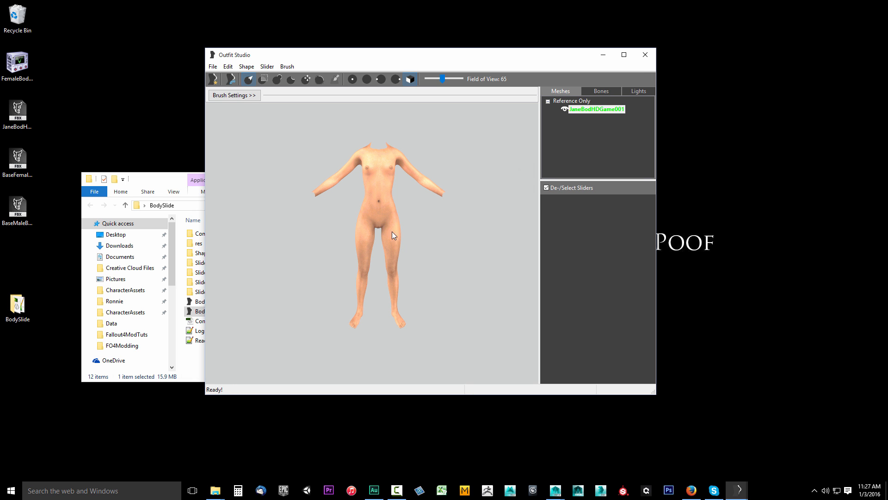
Step: Export the JaneBodHDGame001 shape to the Desktop as JaneBodHDGame001.fbx and select the exported file there
click(245, 67)
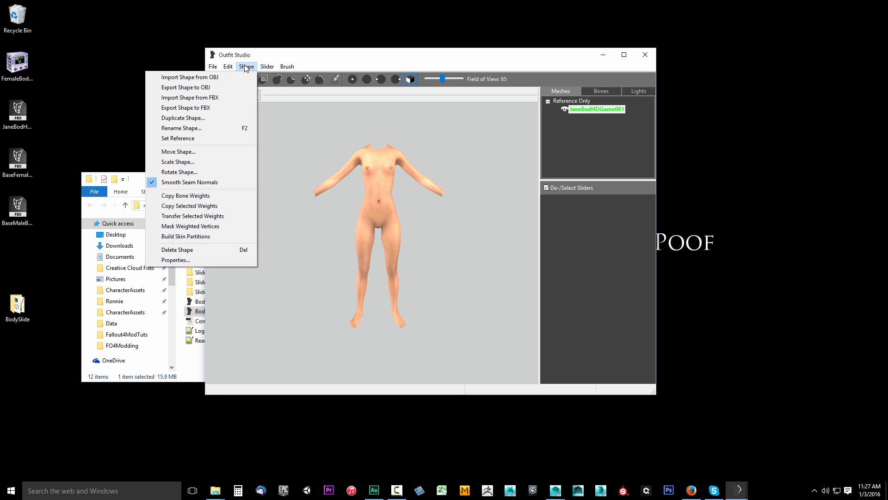
mouse_move(287, 66)
click(609, 109)
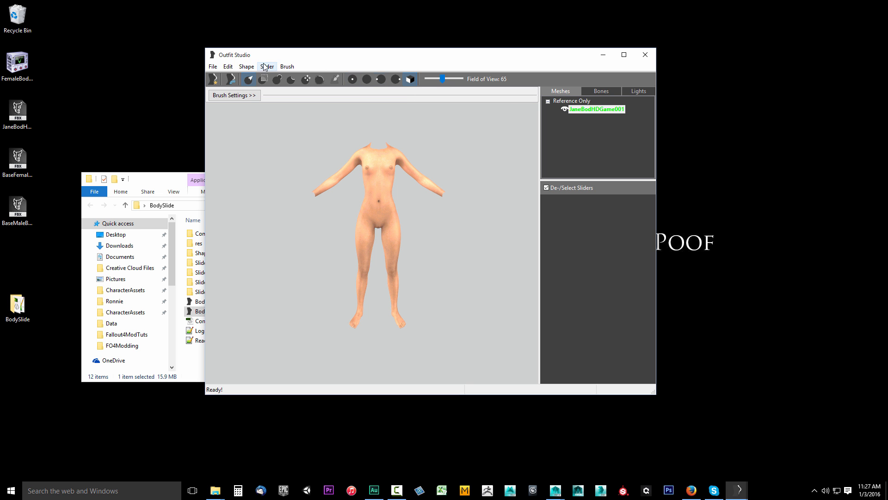
click(246, 66)
click(216, 107)
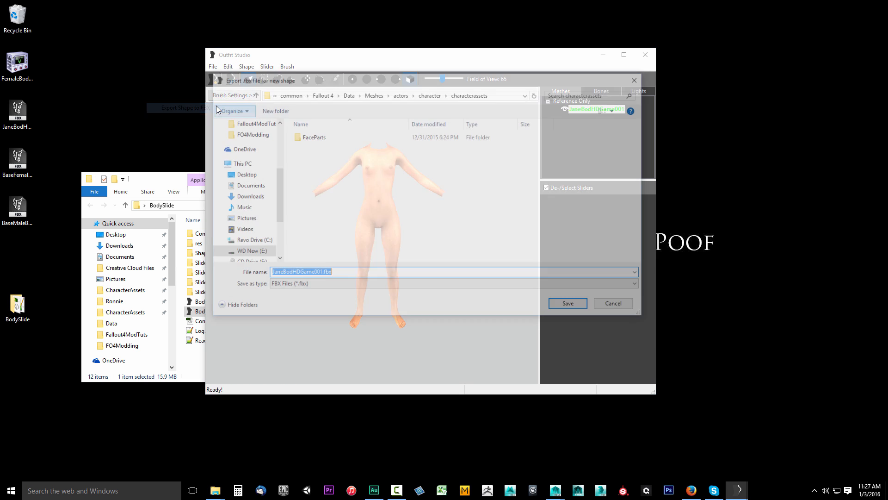
click(244, 175)
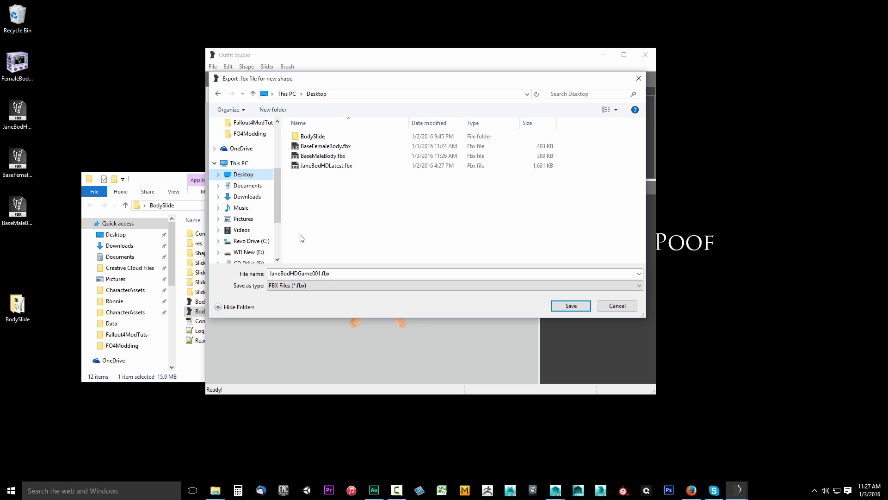
click(321, 273)
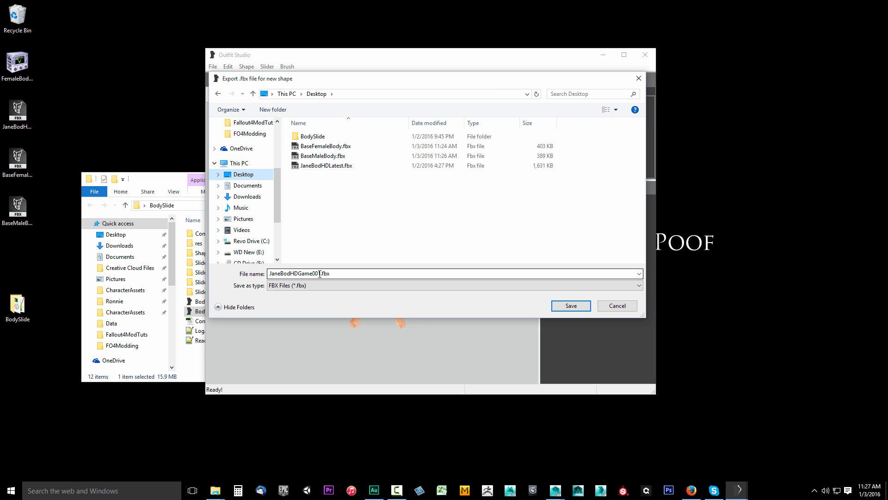
click(571, 305)
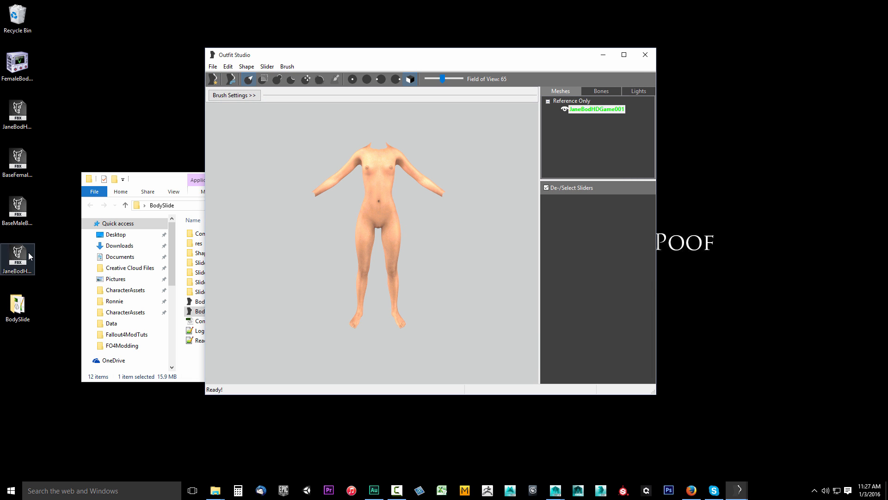
click(17, 262)
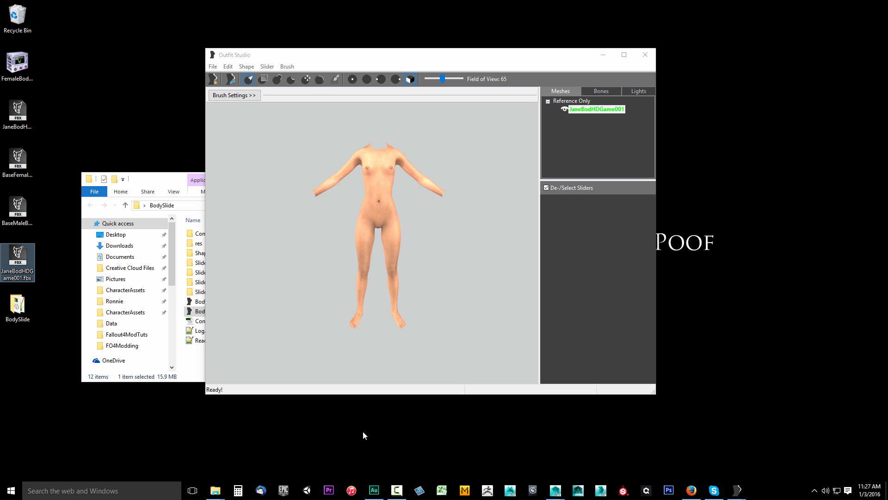
Step: Switch to Maya and start a new scene without saving the current one
mouse_move(555, 489)
click(581, 445)
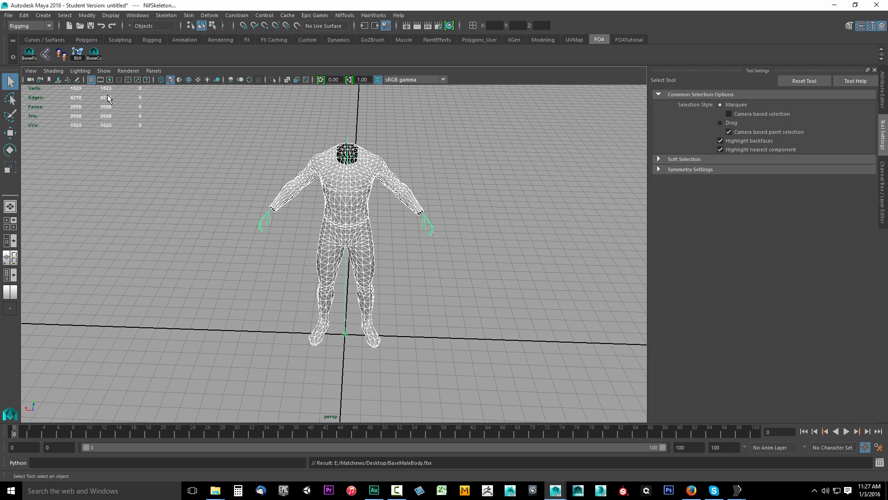
click(9, 15)
click(21, 20)
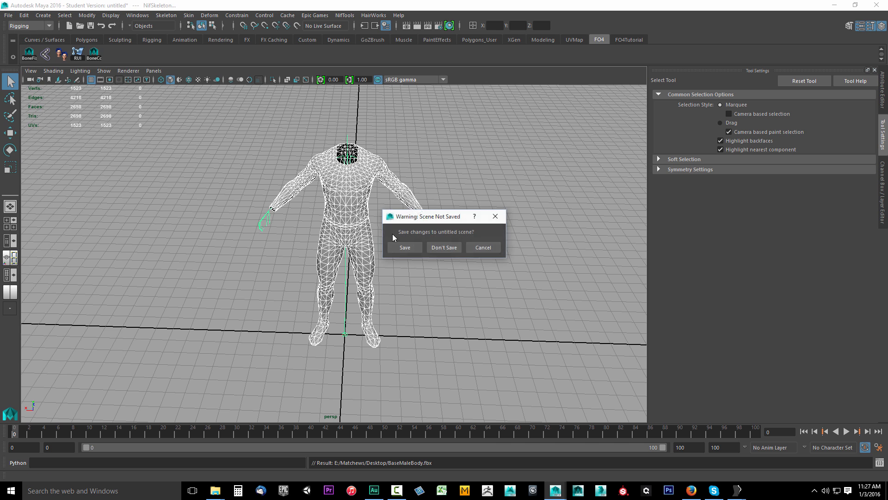
click(445, 247)
Step: Import JaneBodHDGame001.fbx from the Desktop, dismiss the import warnings and inspect the imported body up close
click(9, 16)
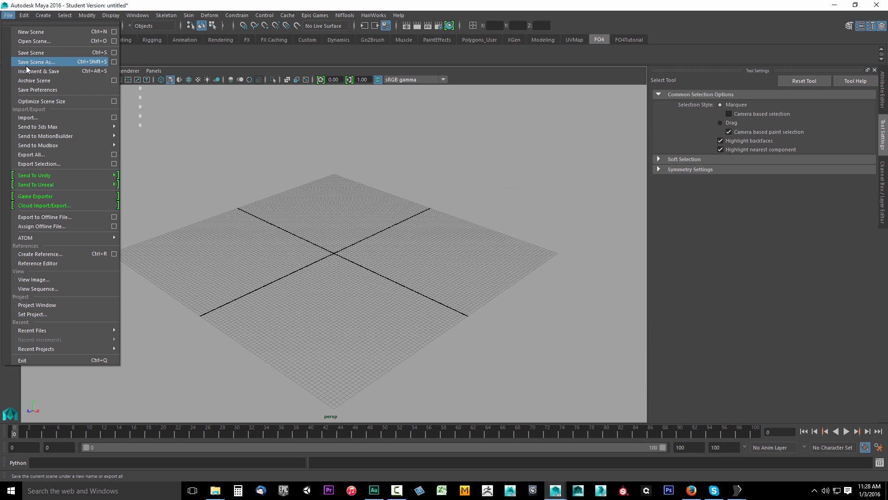
click(36, 119)
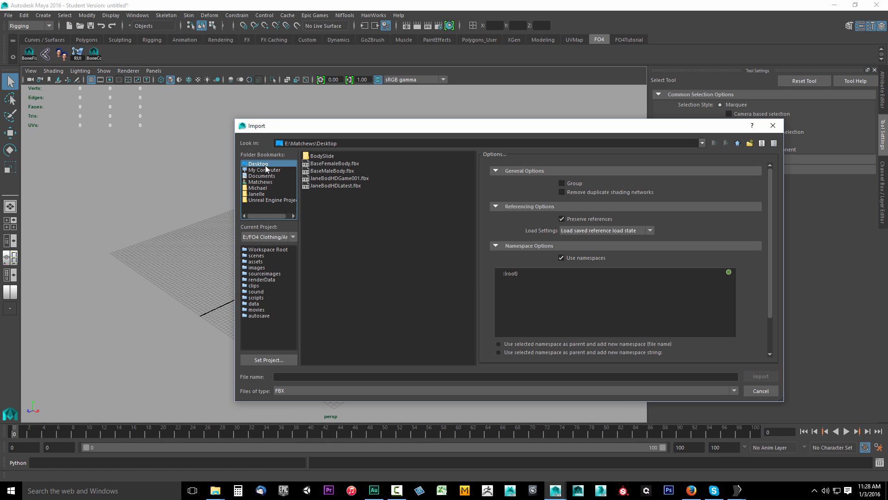
click(329, 179)
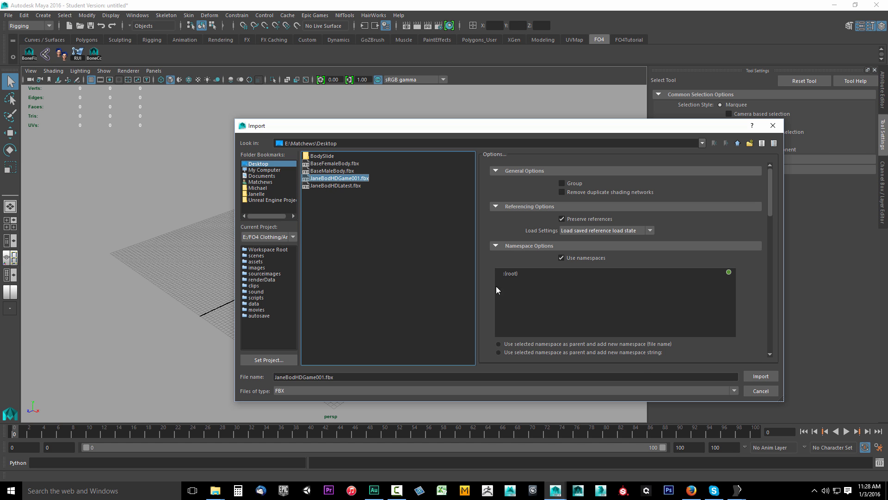
click(761, 376)
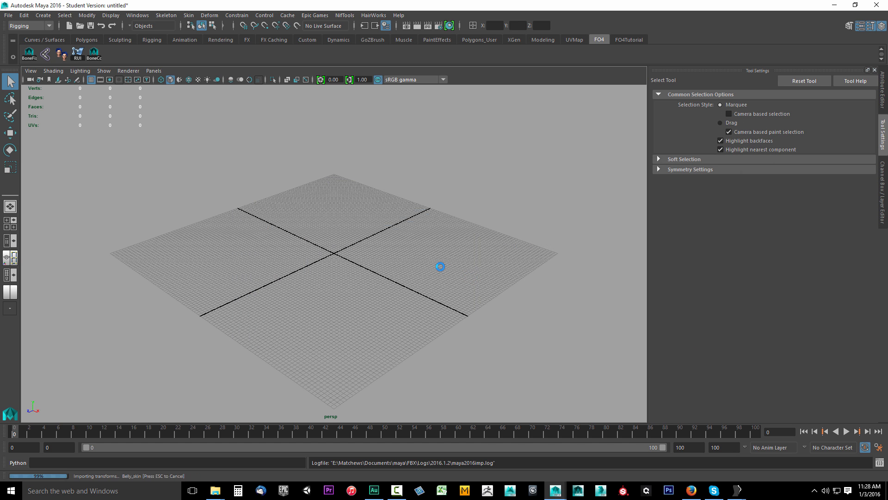
click(545, 365)
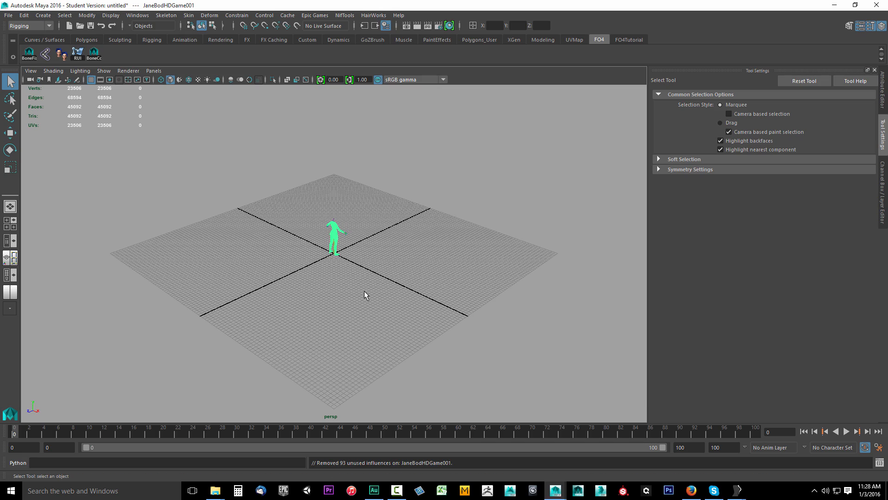
scroll(365, 291, up, 10)
alt+drag(421, 171, 231, 188)
alt+middle_drag(231, 187, 273, 305)
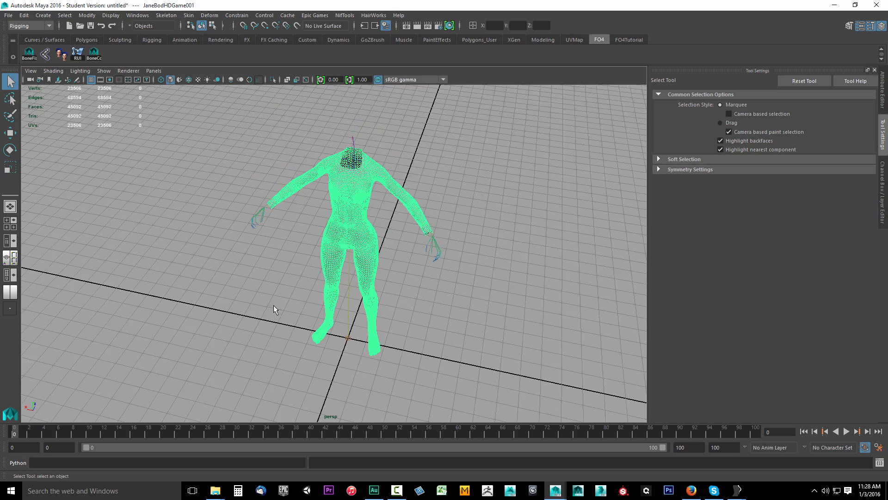
Step: Examine the imported body's torso and arms up close and deselect the mesh
alt+drag(273, 305, 275, 256)
scroll(275, 256, up, 6)
alt+middle_drag(274, 256, 264, 284)
alt+drag(264, 284, 261, 210)
scroll(261, 213, down, 5)
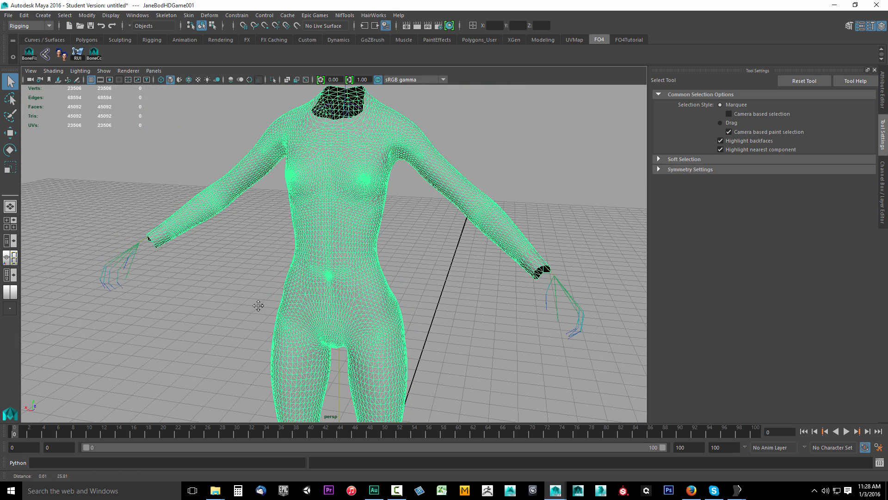
click(238, 268)
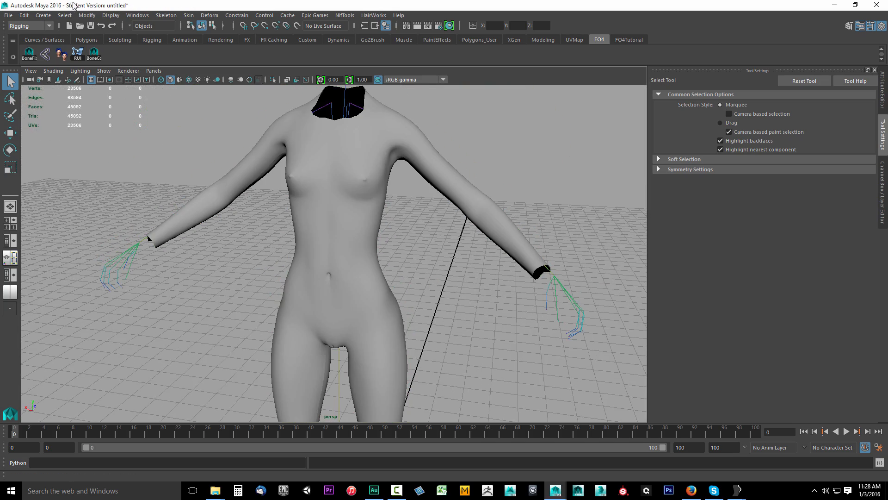
Step: Select JaneBodHDGame001 and NifSkeleton in the Outliner and export them as FBX over JaneBodHDGame001.fbx on the Desktop
click(138, 15)
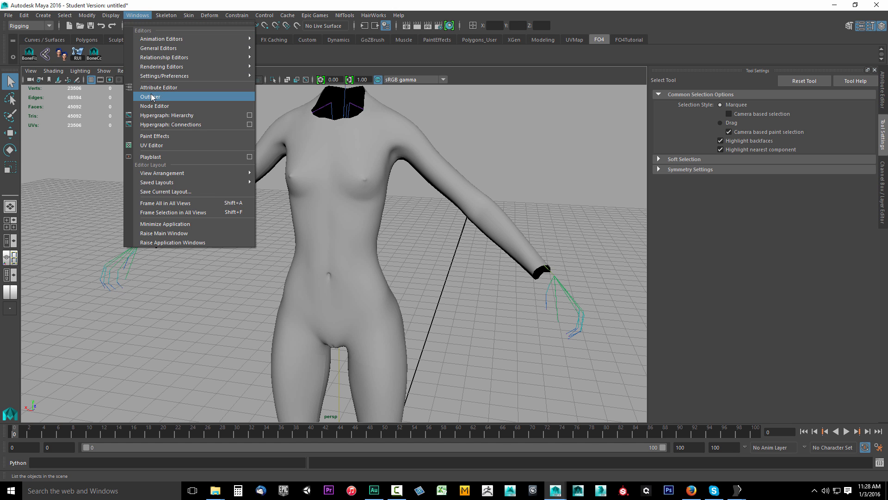
click(148, 94)
click(99, 128)
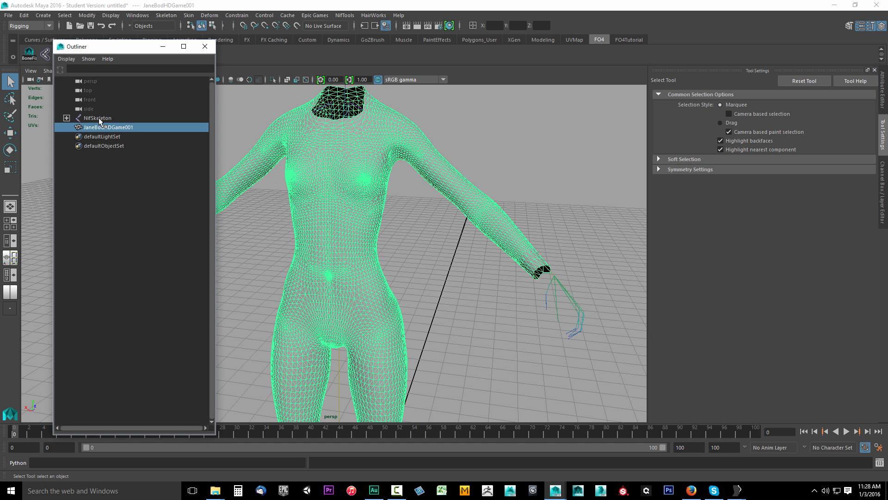
ctrl+click(100, 118)
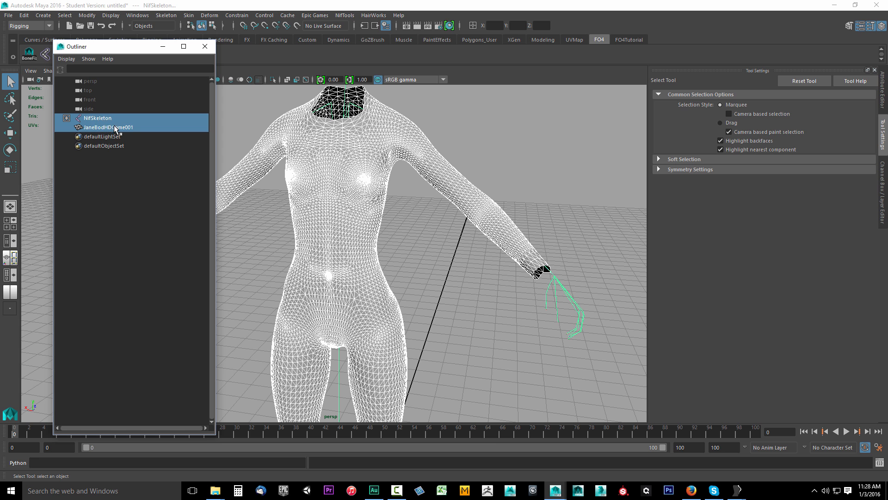
click(8, 15)
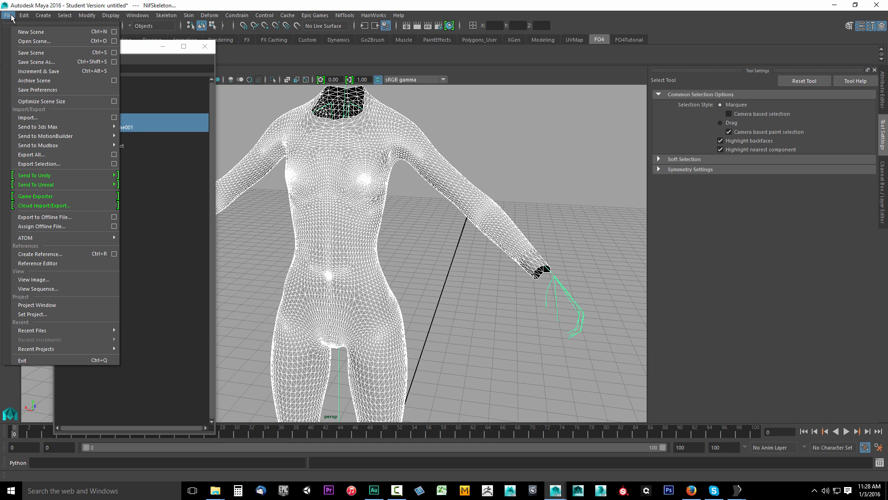
click(41, 165)
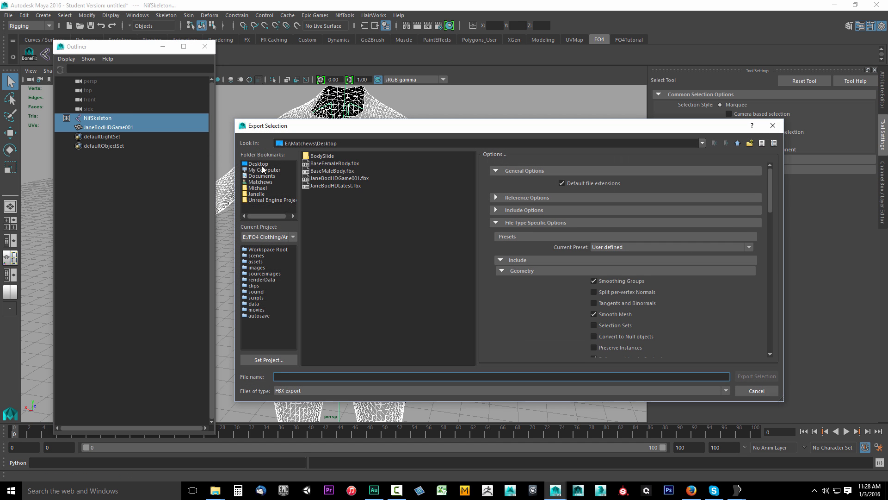
click(330, 178)
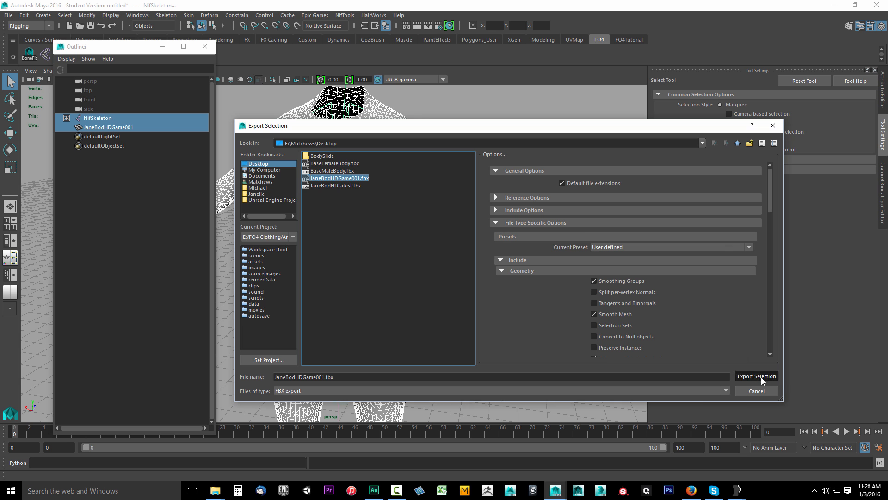
click(763, 381)
click(488, 278)
click(205, 46)
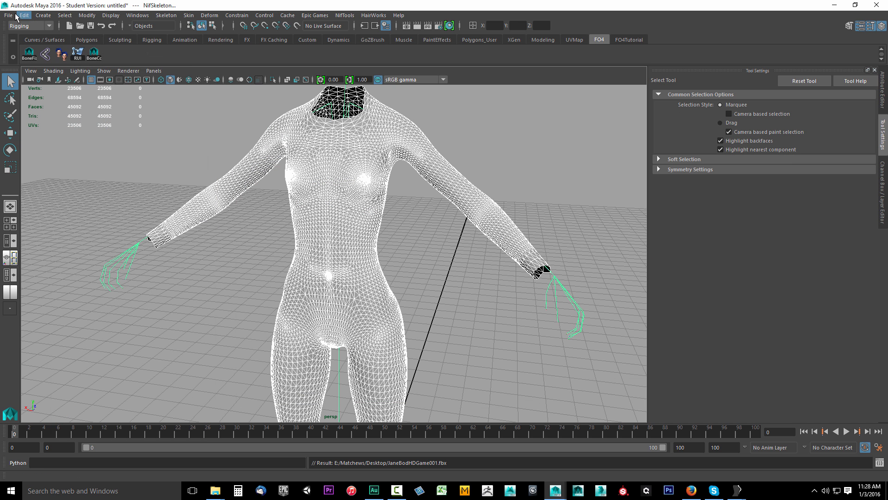
Step: Start a new scene without saving and import the re-exported JaneBodHDGame001.fbx from the Desktop
click(10, 16)
click(28, 25)
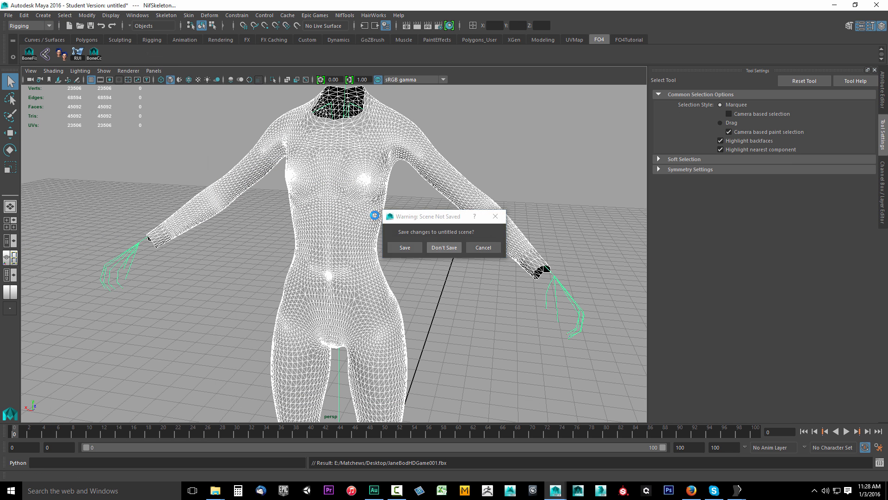
click(444, 247)
click(9, 15)
click(31, 120)
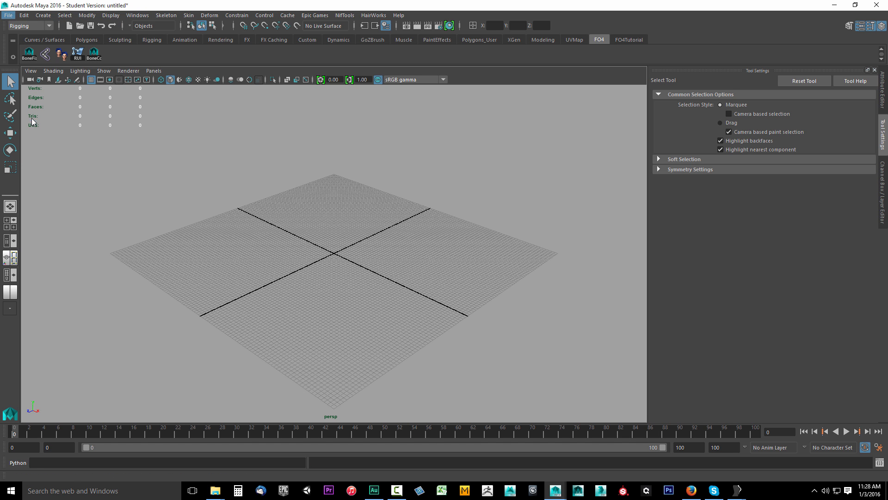
click(335, 179)
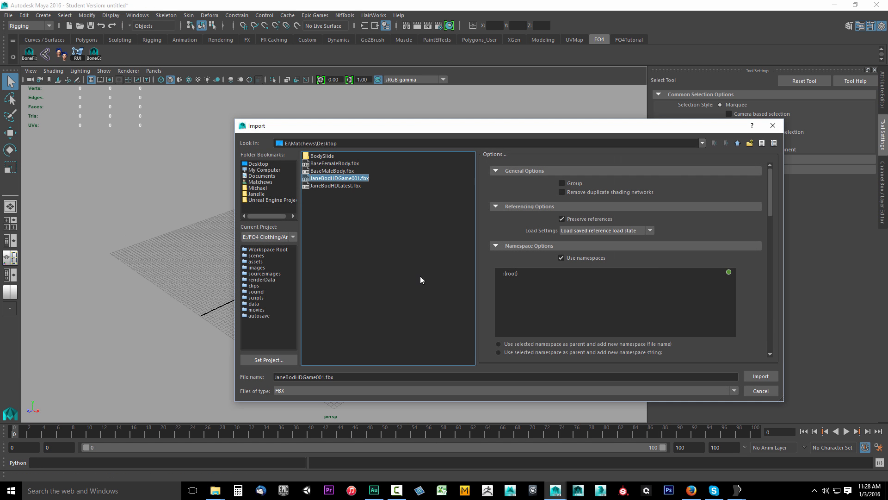
click(749, 375)
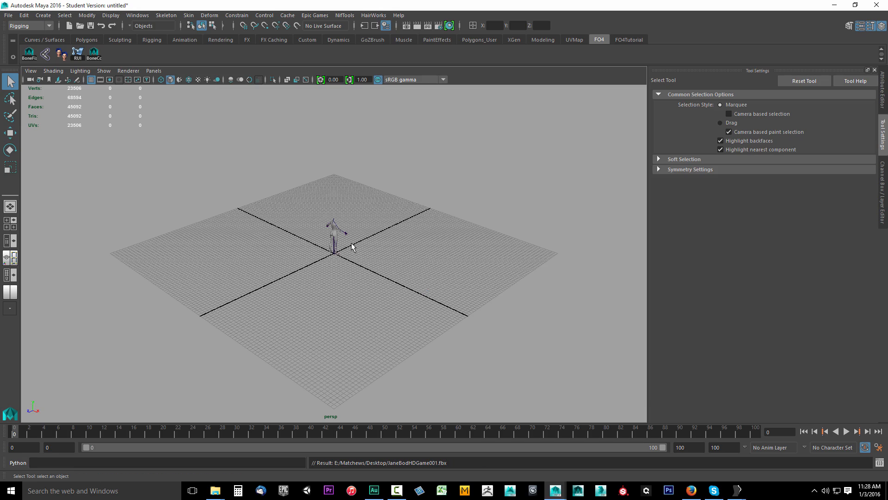
Step: Select the re-imported body mesh, display its channels and inputs, and turn on X-Ray Joints in the viewport
alt+right_drag(352, 243, 453, 241)
alt+drag(453, 240, 294, 207)
alt+middle_drag(293, 206, 315, 301)
alt+right_drag(315, 301, 347, 292)
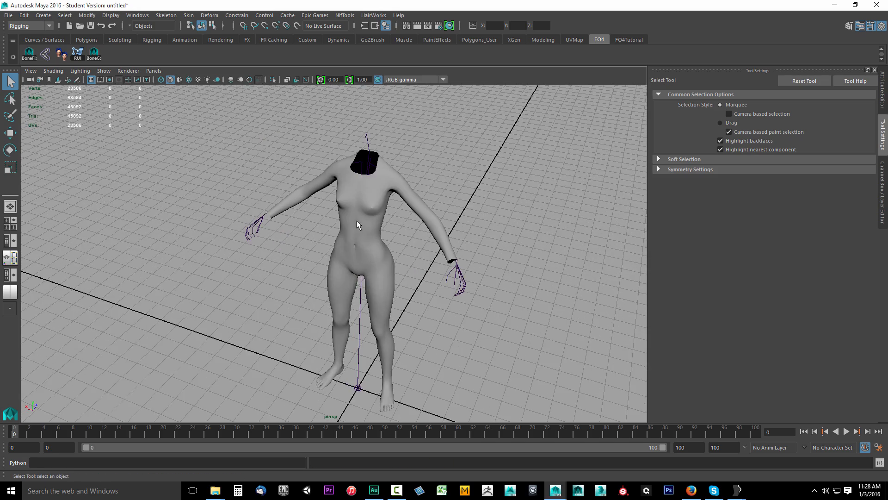
click(356, 220)
alt+right_drag(418, 290, 396, 285)
click(880, 162)
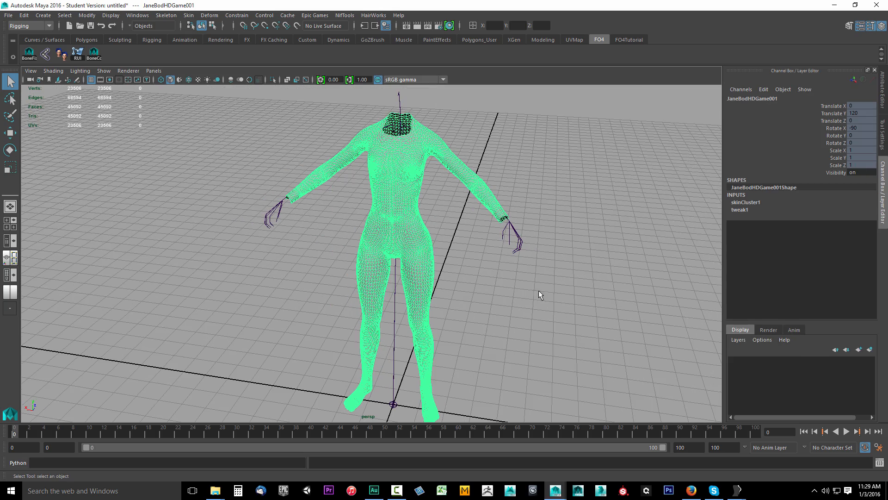
alt+middle_drag(540, 295, 488, 277)
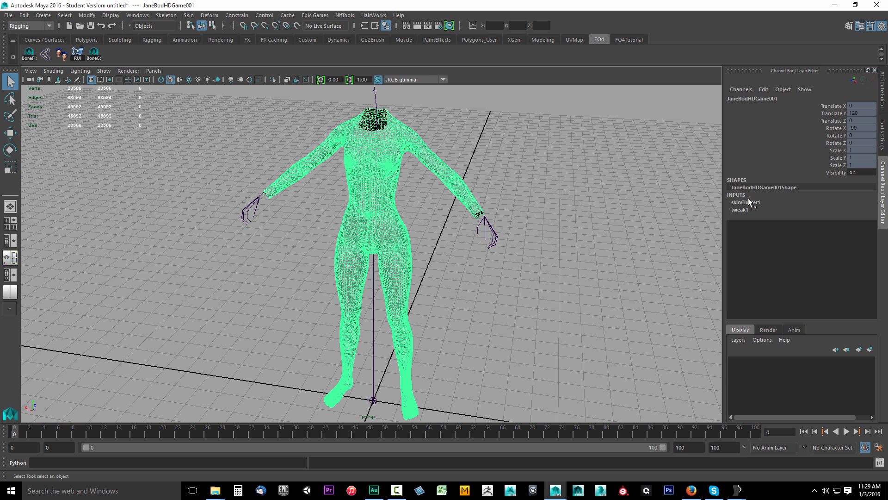
click(53, 71)
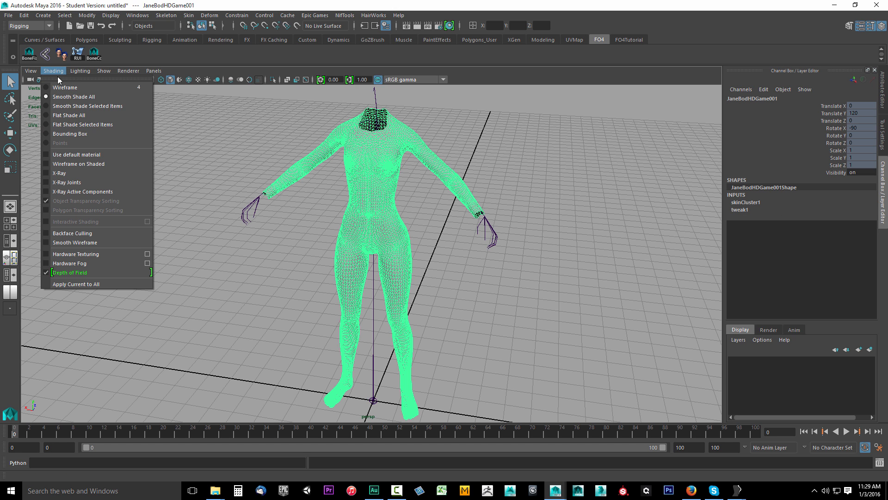
click(67, 182)
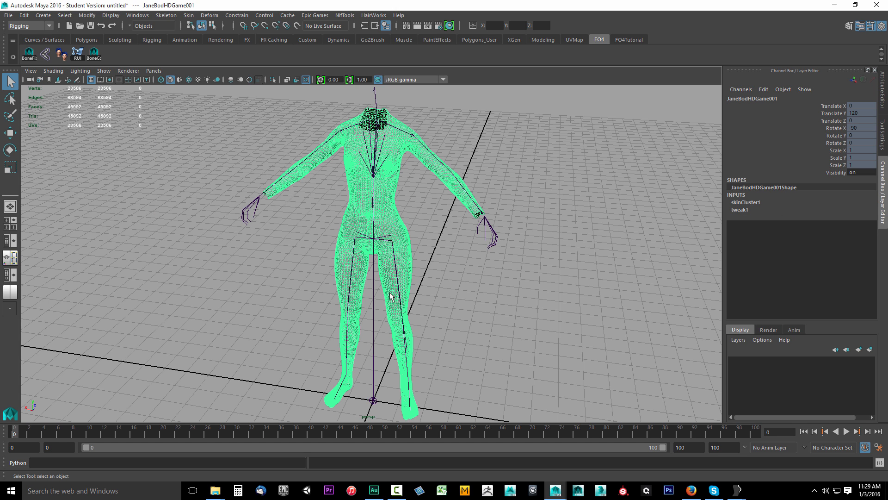
Step: Test the skinning by rotating the LLeg_Thigh joint, undo the rotation and clear the selection
click(397, 257)
key(e)
drag(374, 216, 409, 212)
key(ctrl+z)
key(ctrl+z)
key(ctrl+z)
key(ctrl+z)
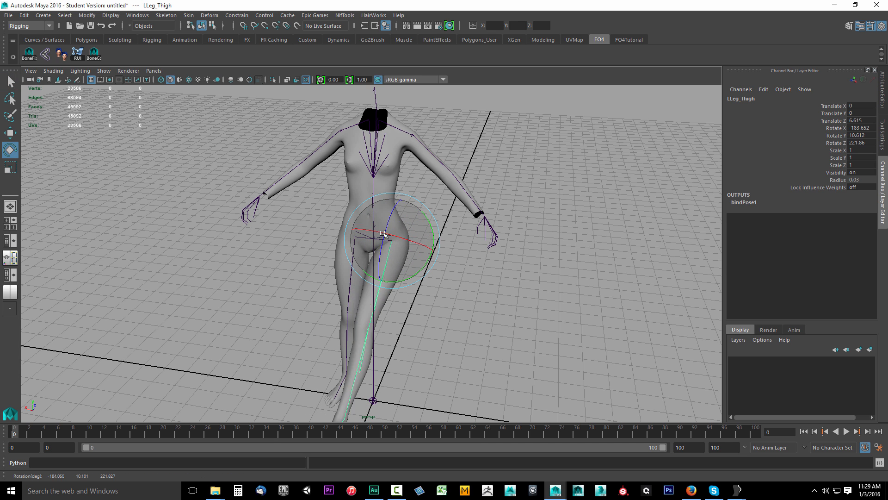
click(464, 288)
scroll(463, 285, down, 3)
scroll(462, 284, up, 2)
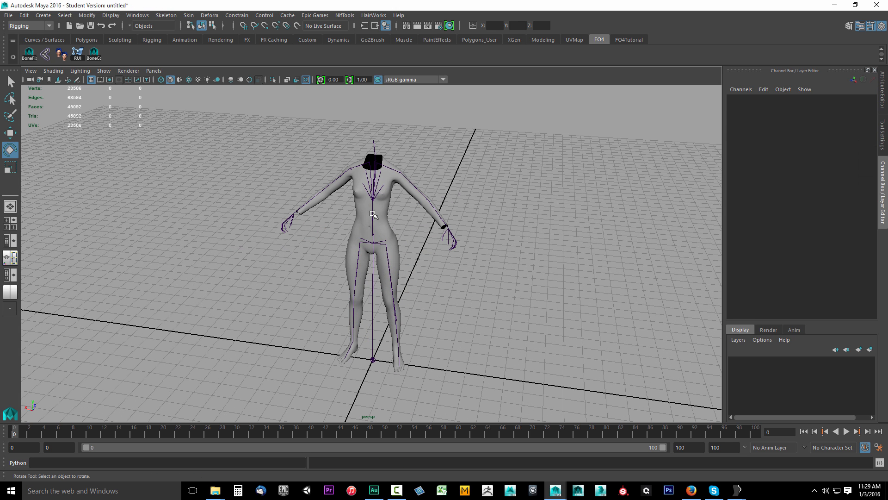